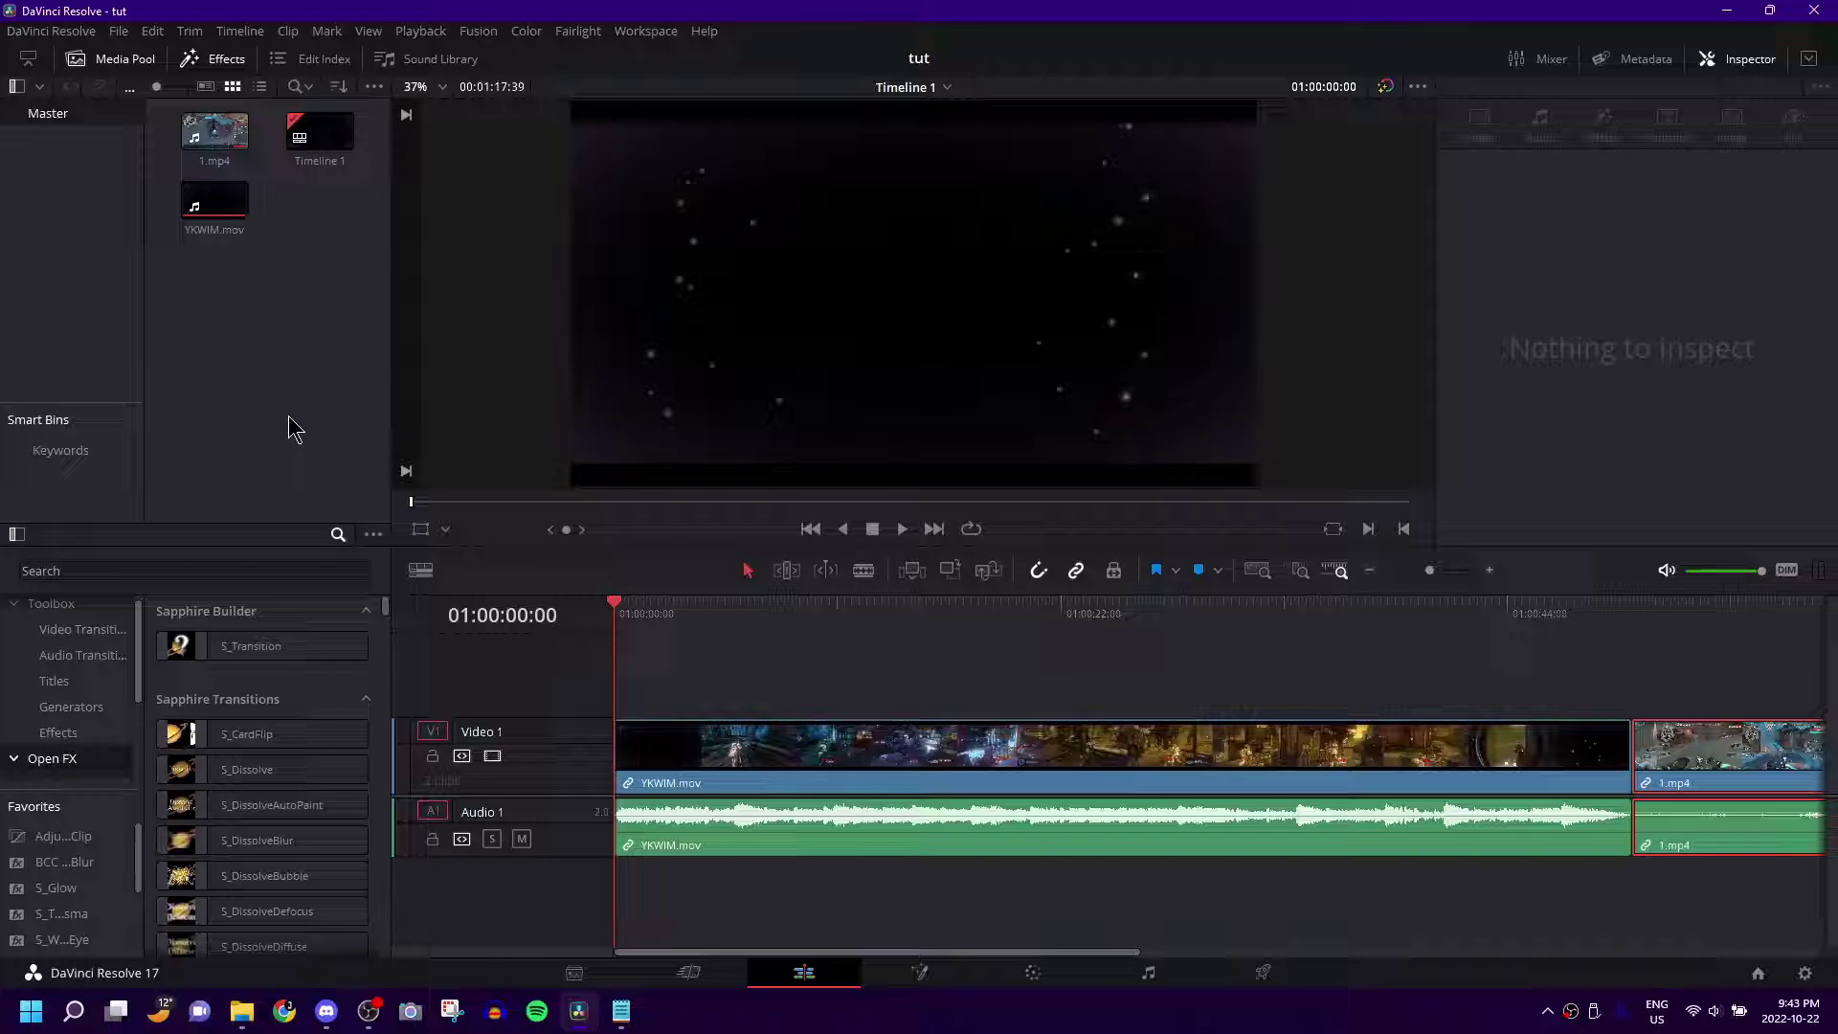
- Select the YKWIM.mov clip so the Inspector shows its audio properties: volume 0.00, pitch 0
click(733, 758)
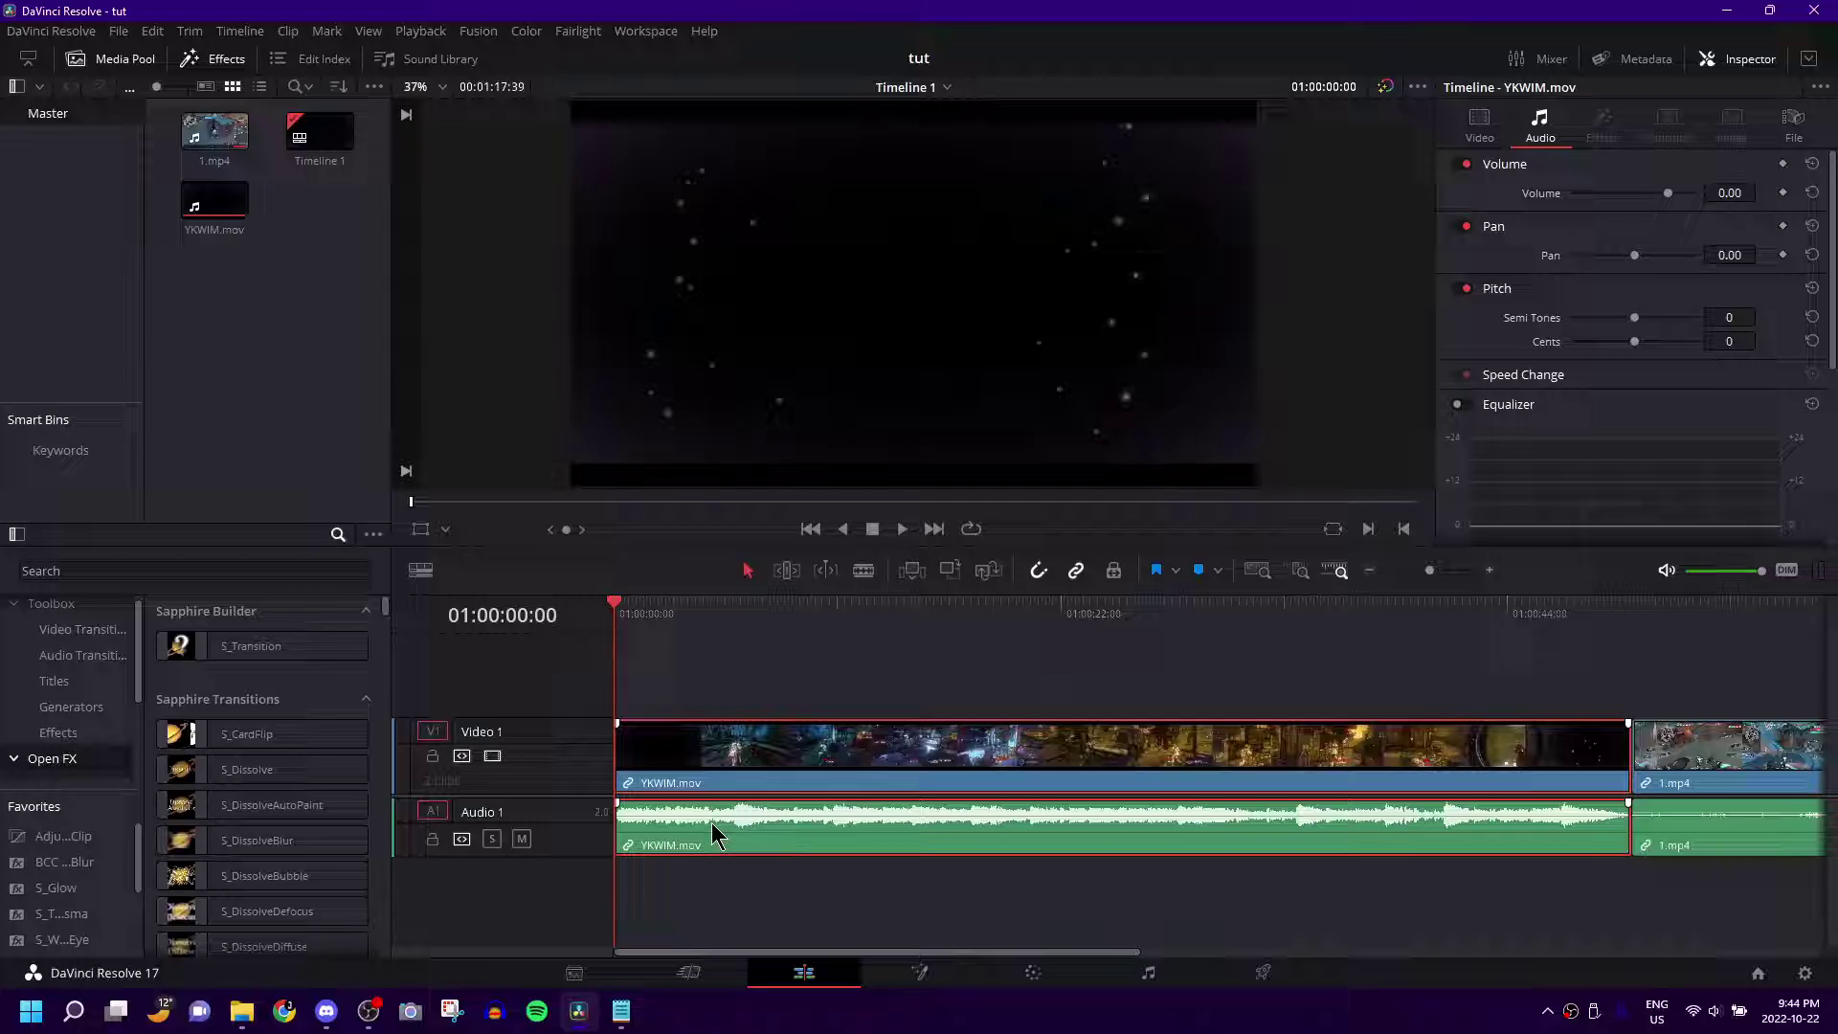
- Play the music from about 01:00:06:04, replay from 01:00:05:24, then scrub near 1.mp4's start
key(space)
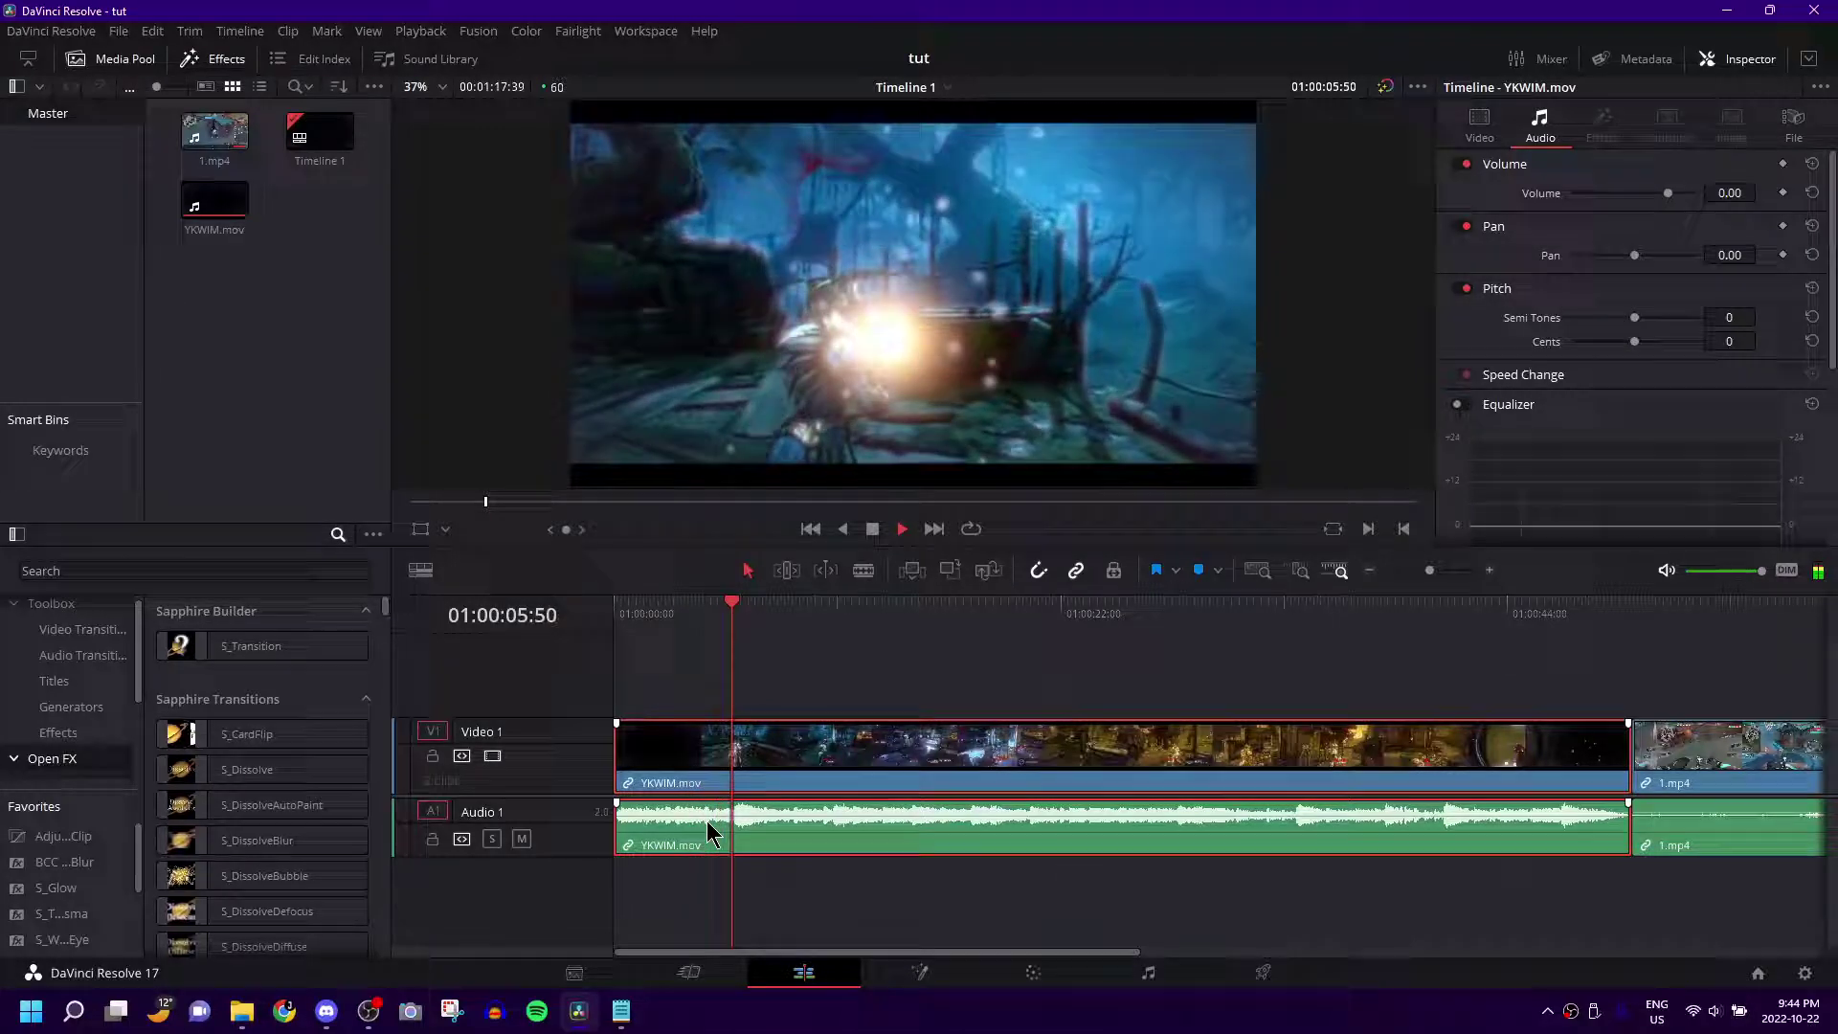
key(space)
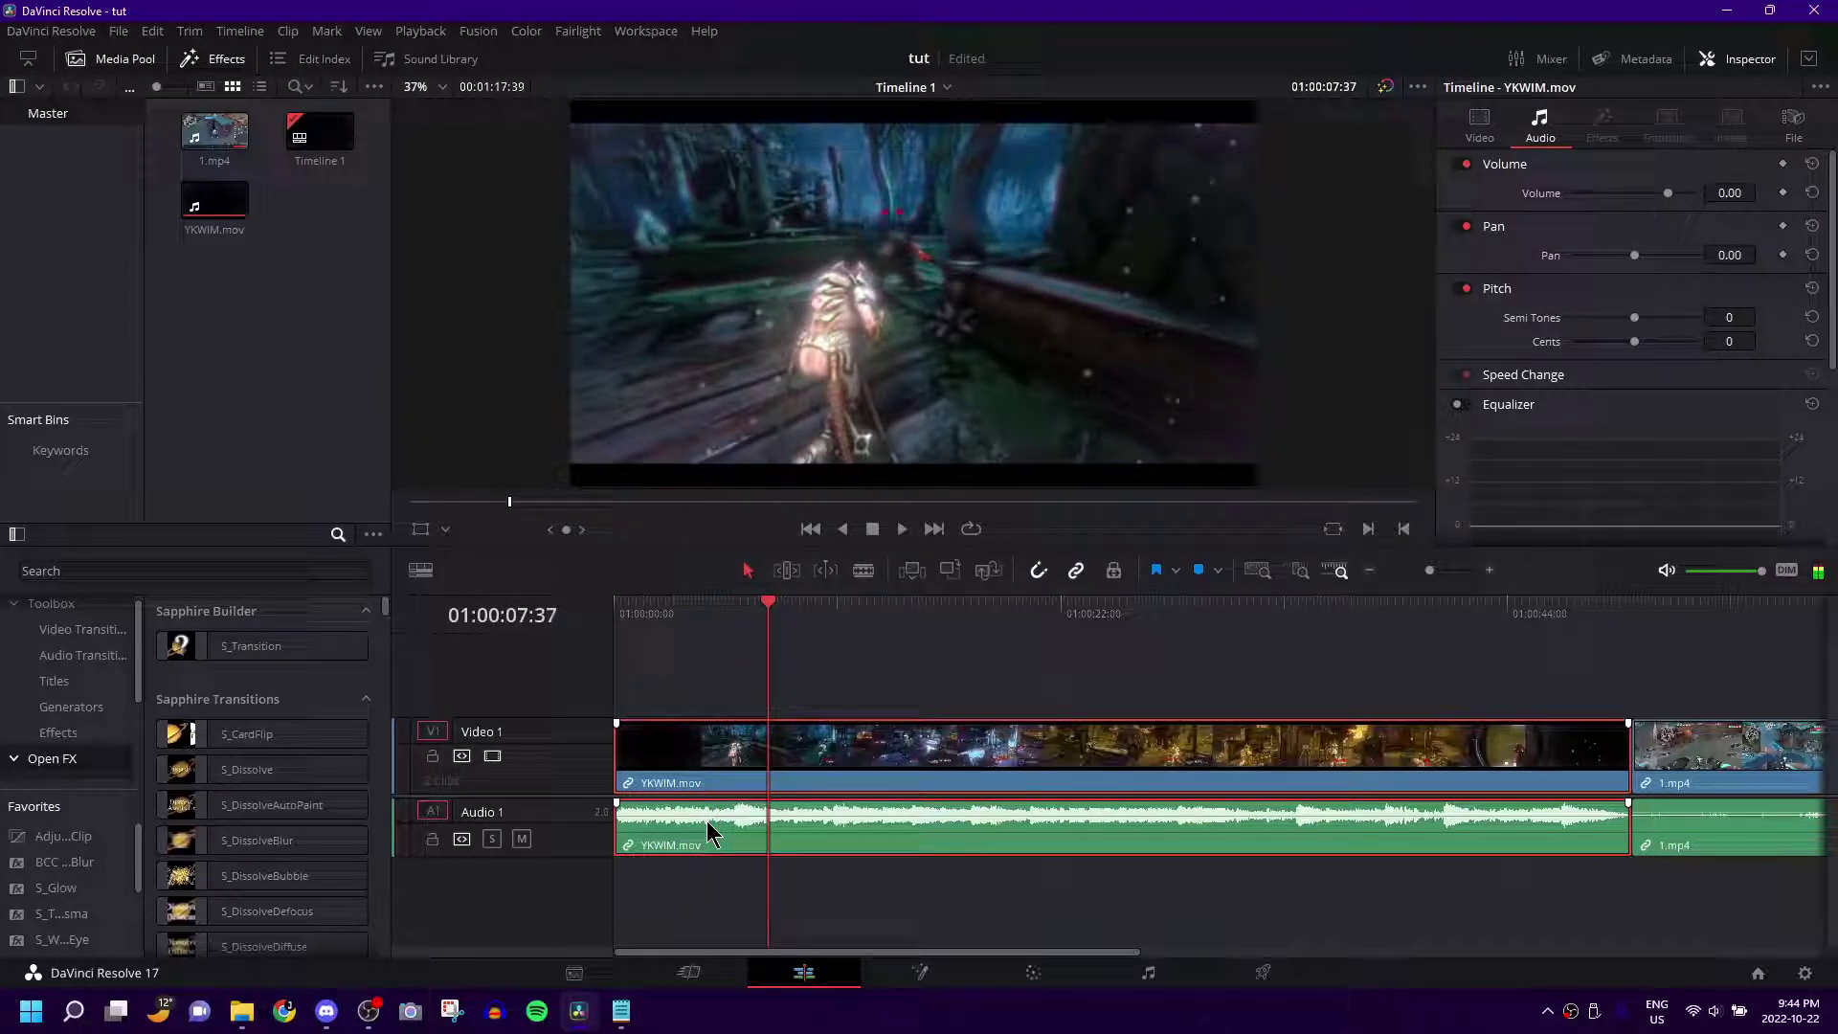
click(738, 644)
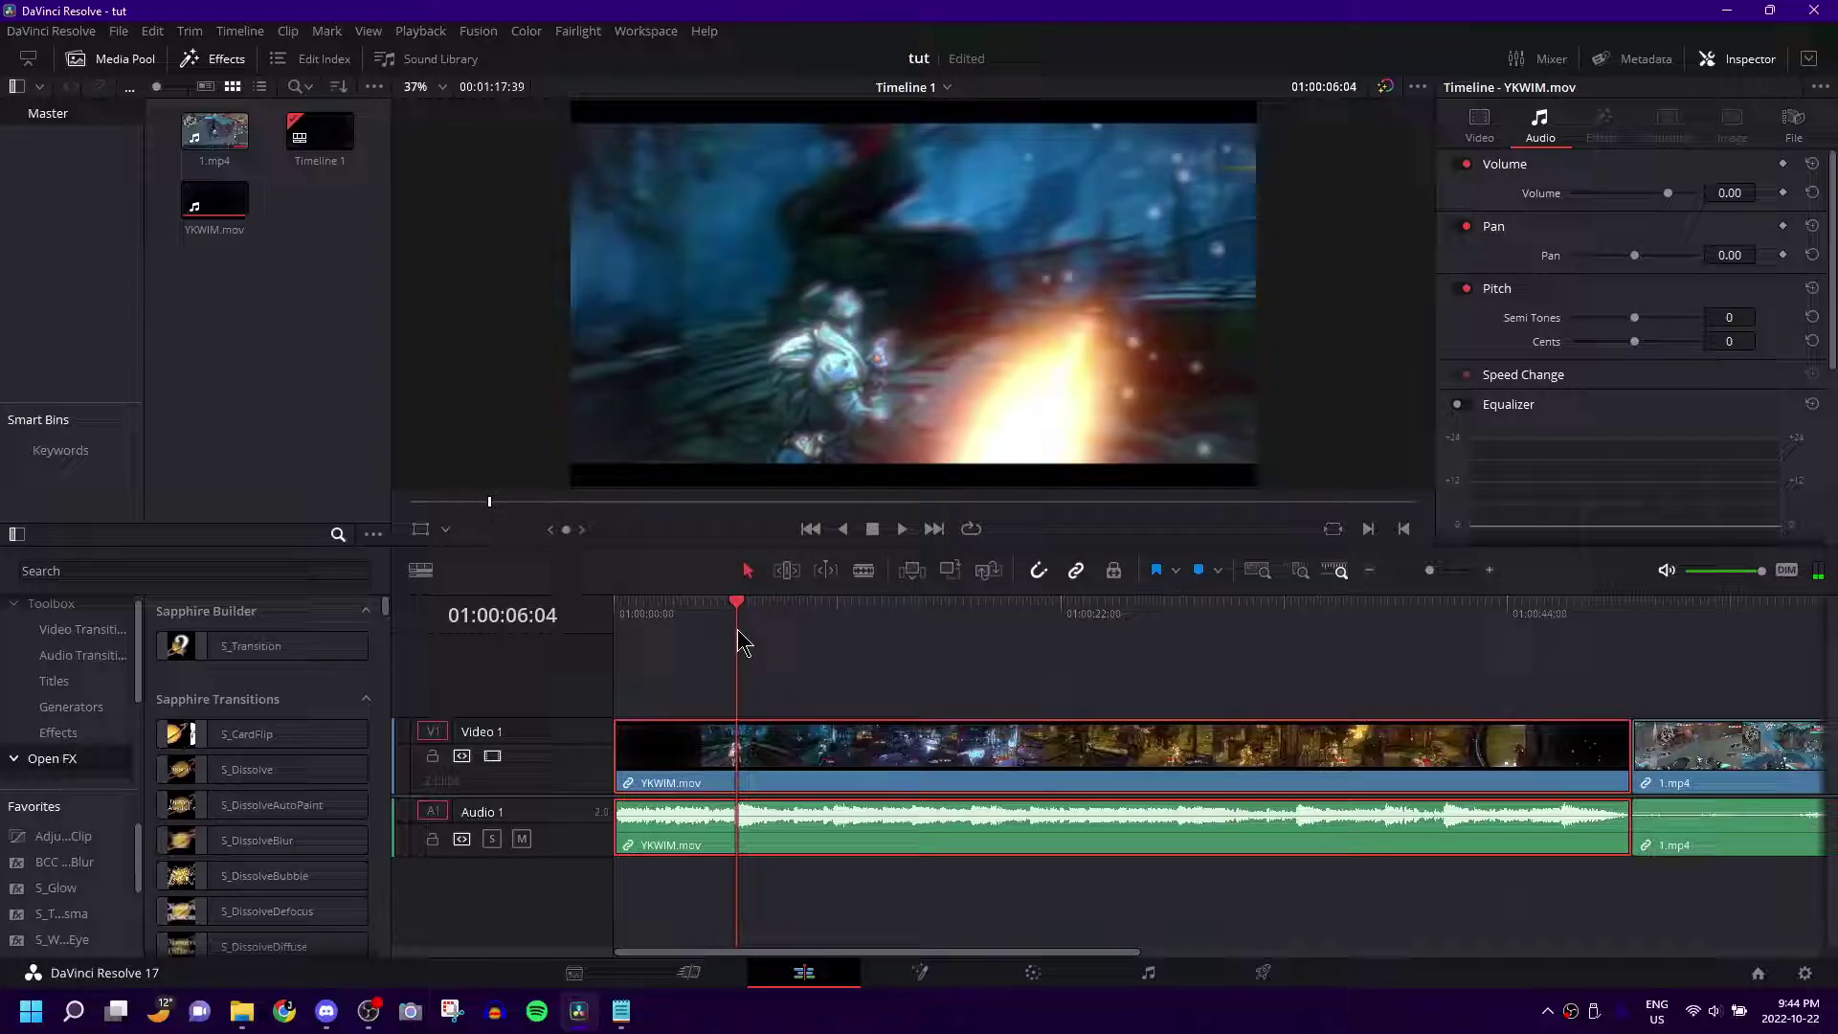
key(space)
click(723, 643)
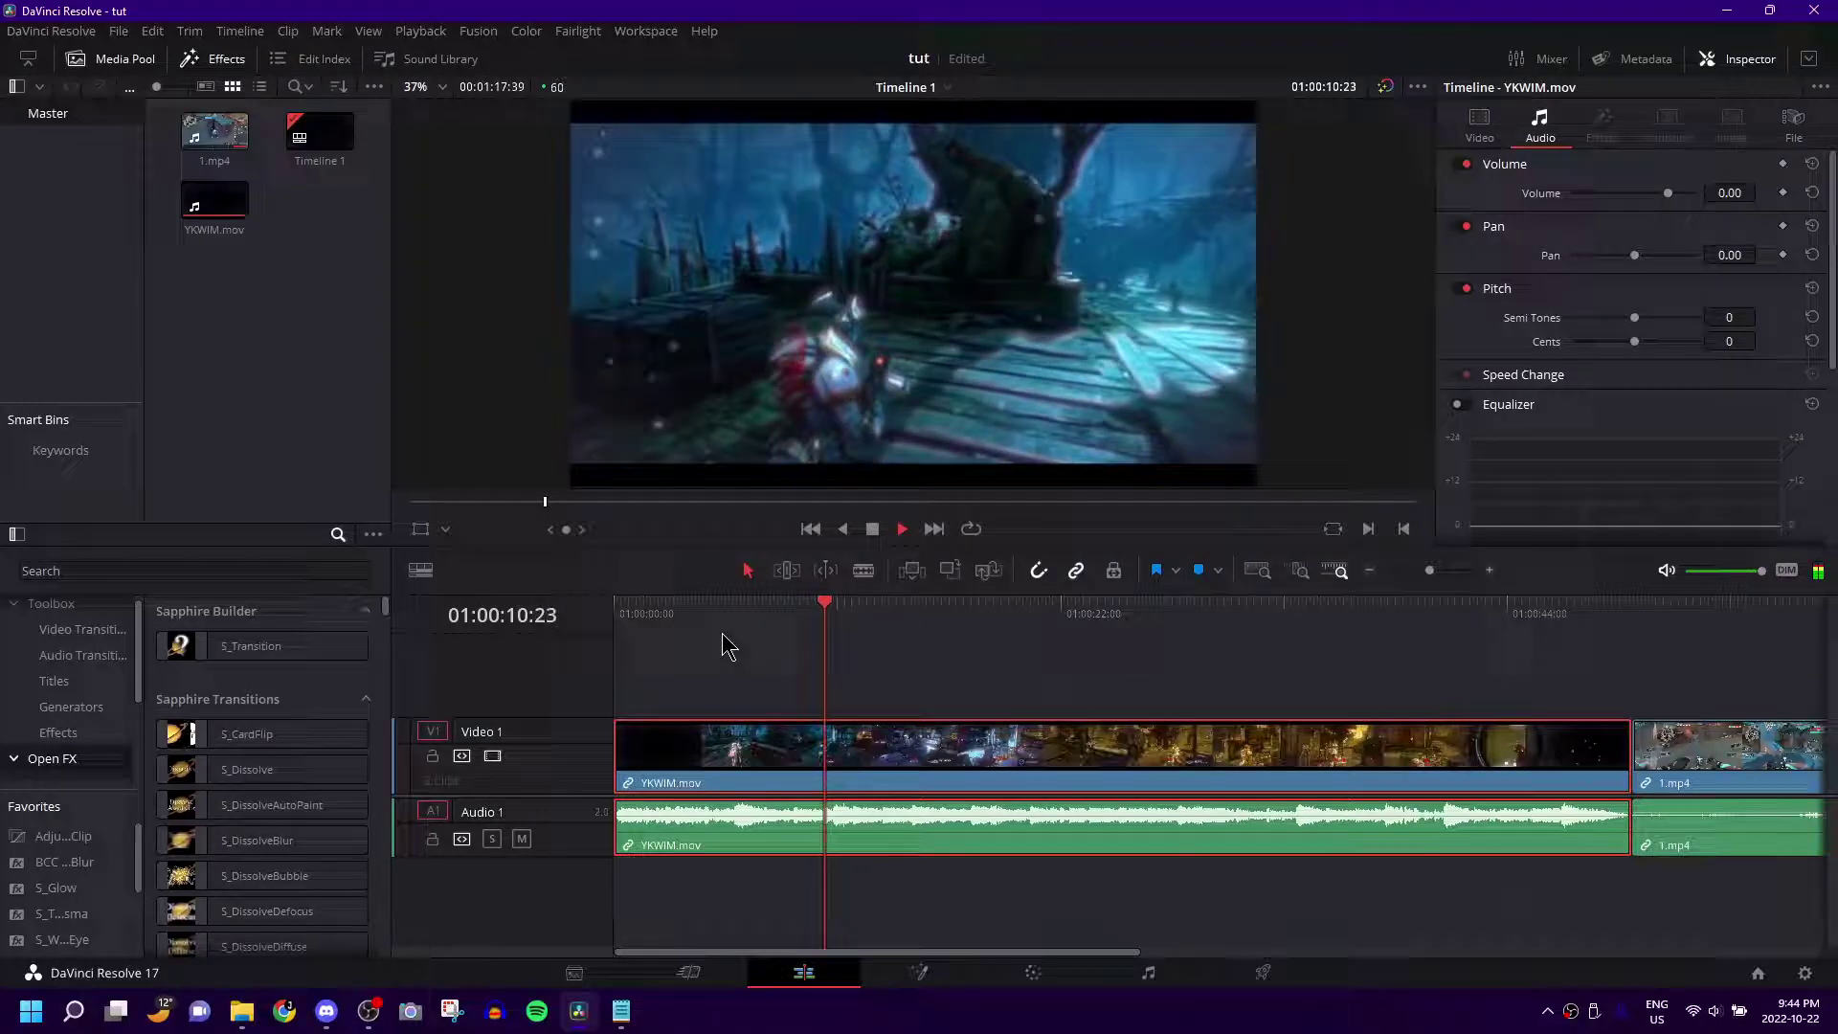
key(space)
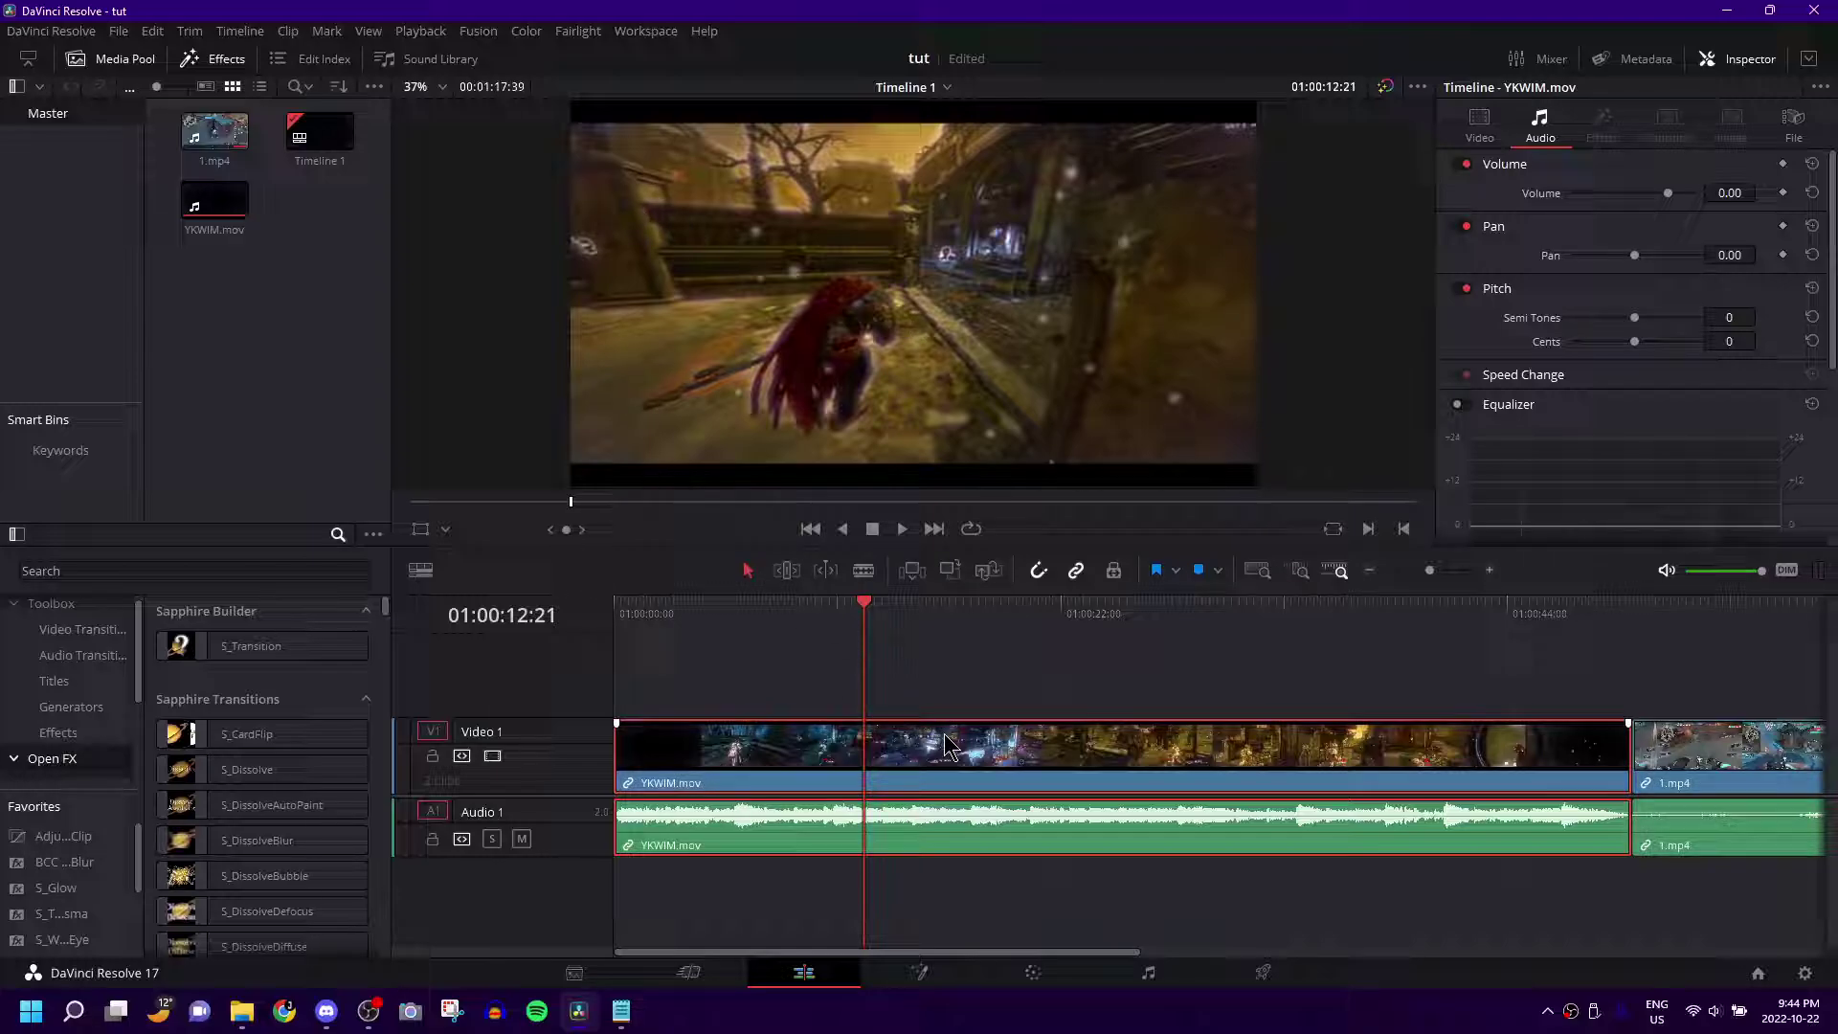
scroll(945, 745, right, 5)
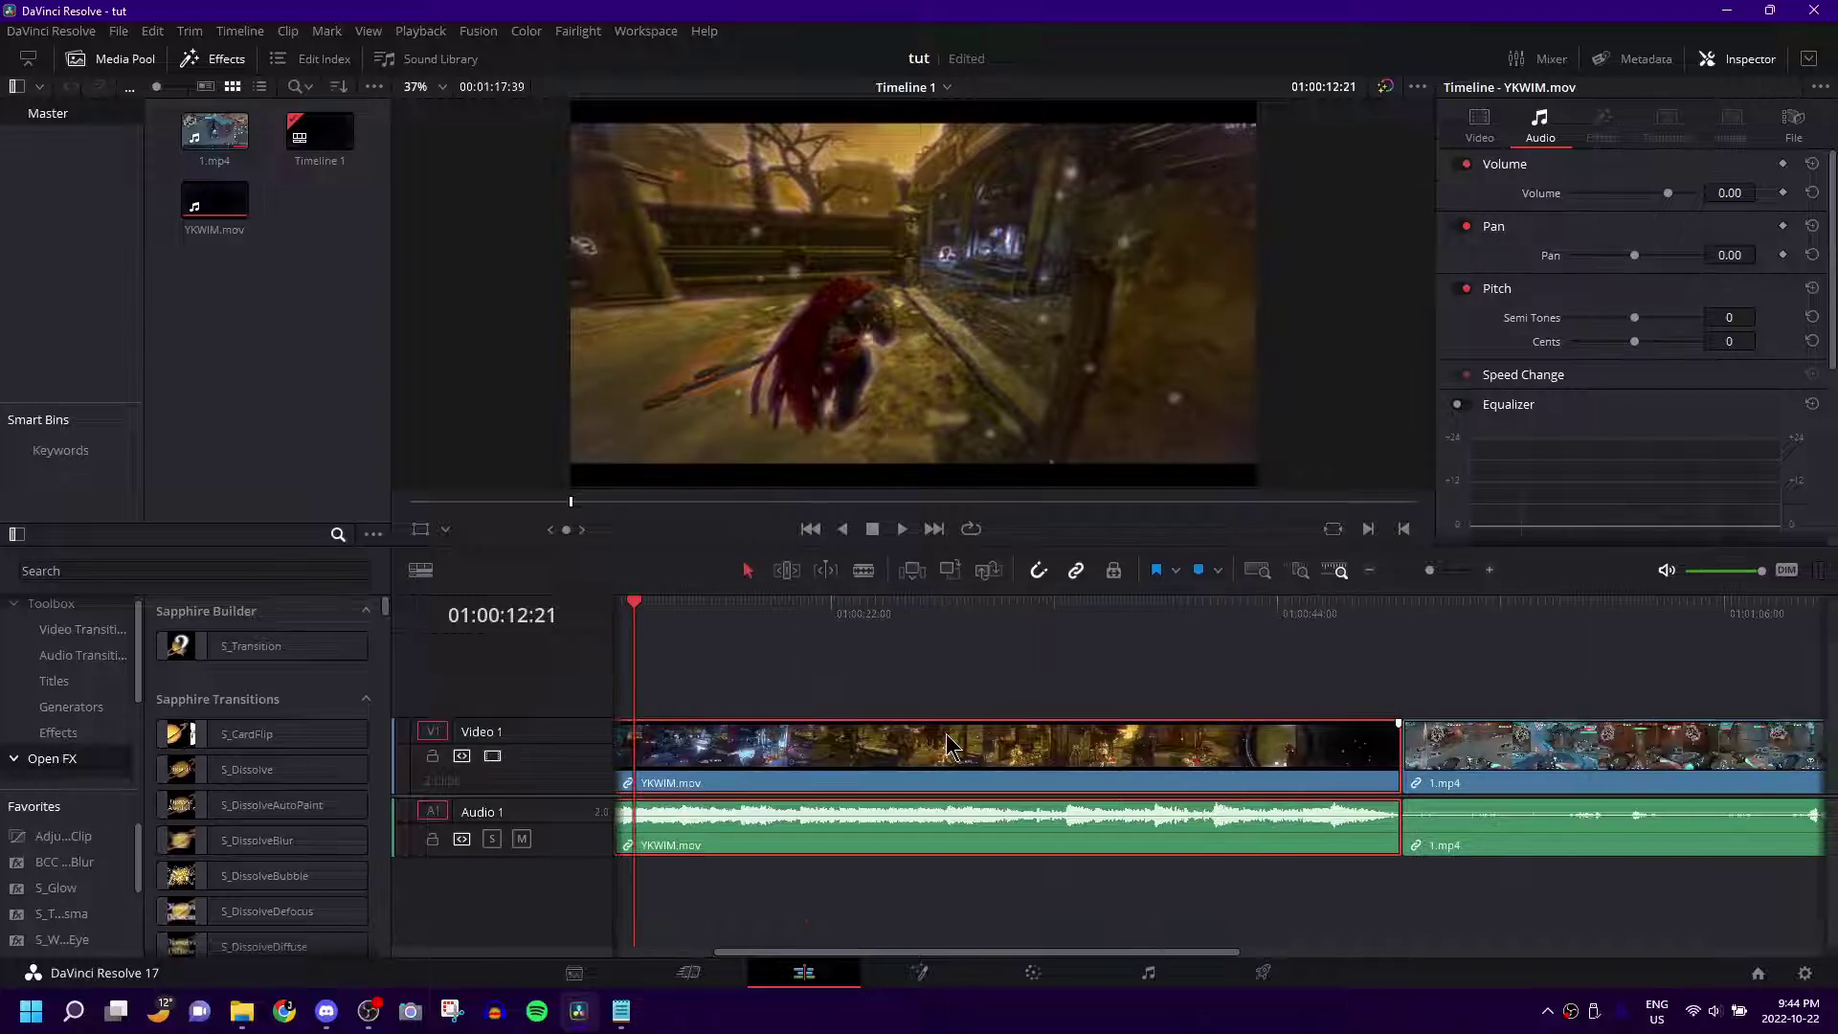
click(1349, 620)
scroll(1194, 710, left, 5)
drag(813, 620, 873, 624)
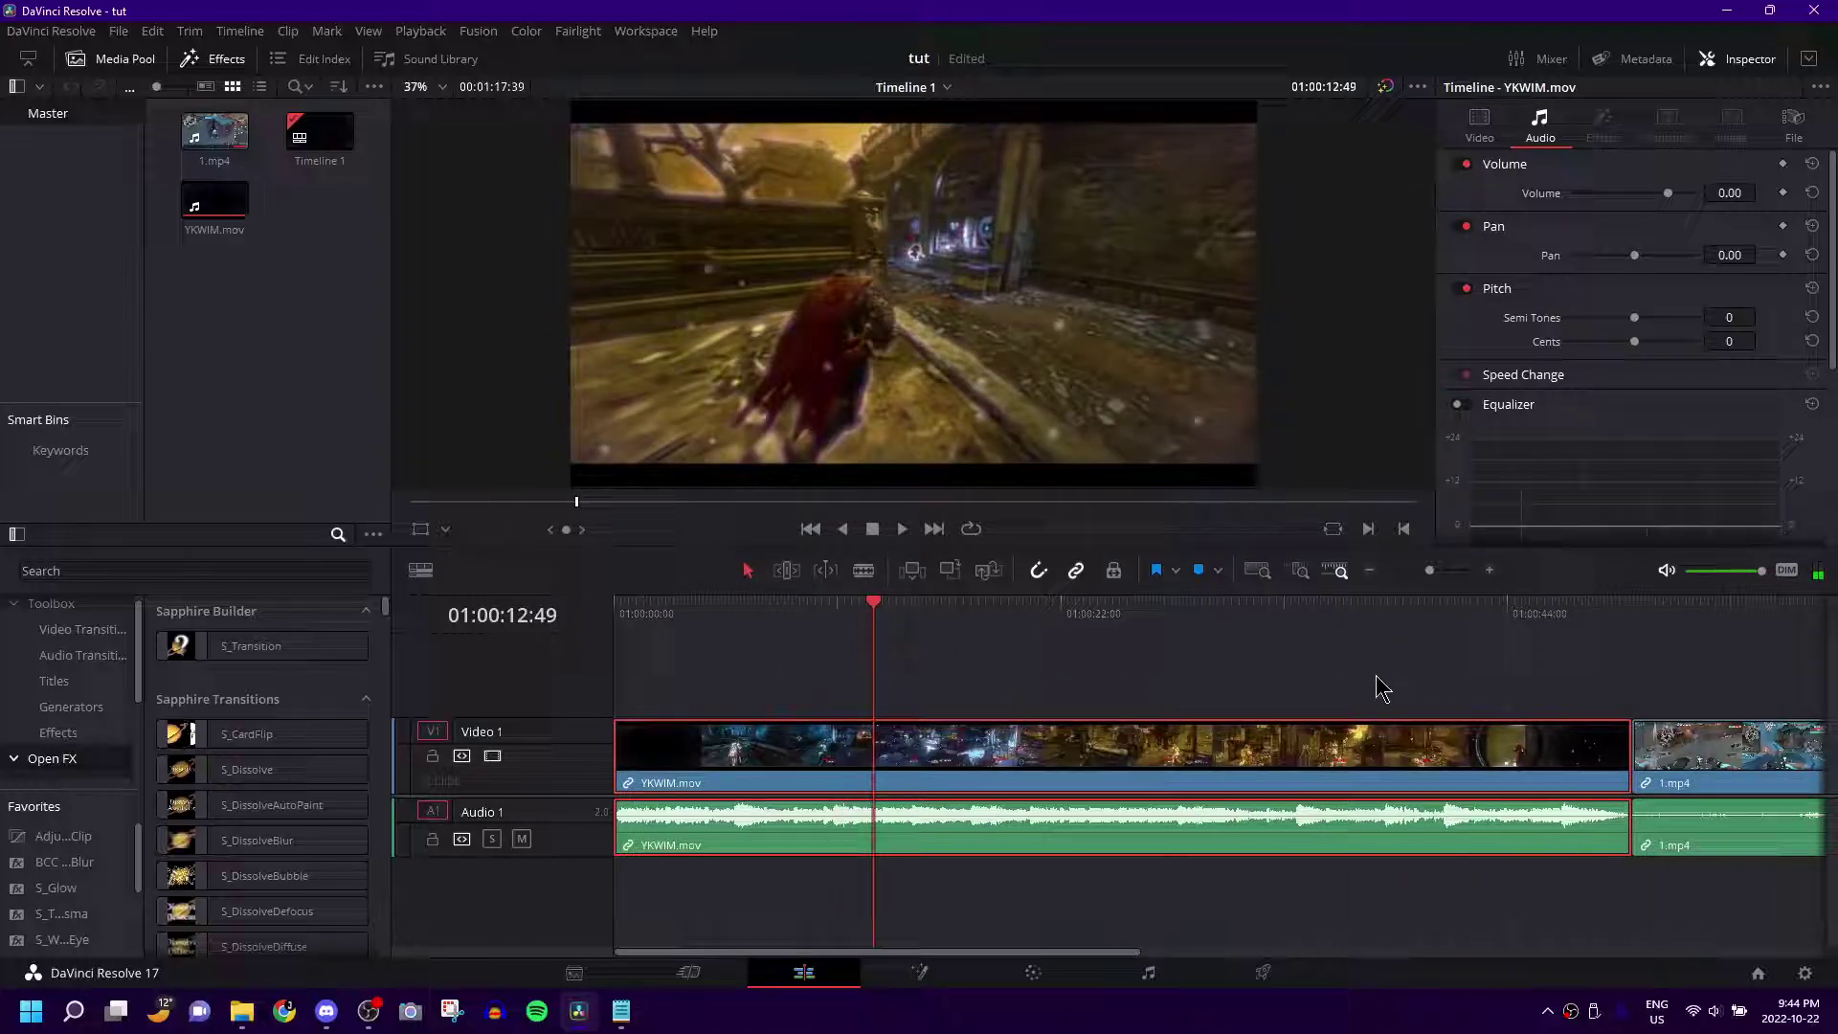
- Jump to the start of 1.mp4 and select that clip to show its audio settings at volume 0.00
click(1628, 612)
scroll(1542, 792, right, 3)
scroll(1542, 792, right, 4)
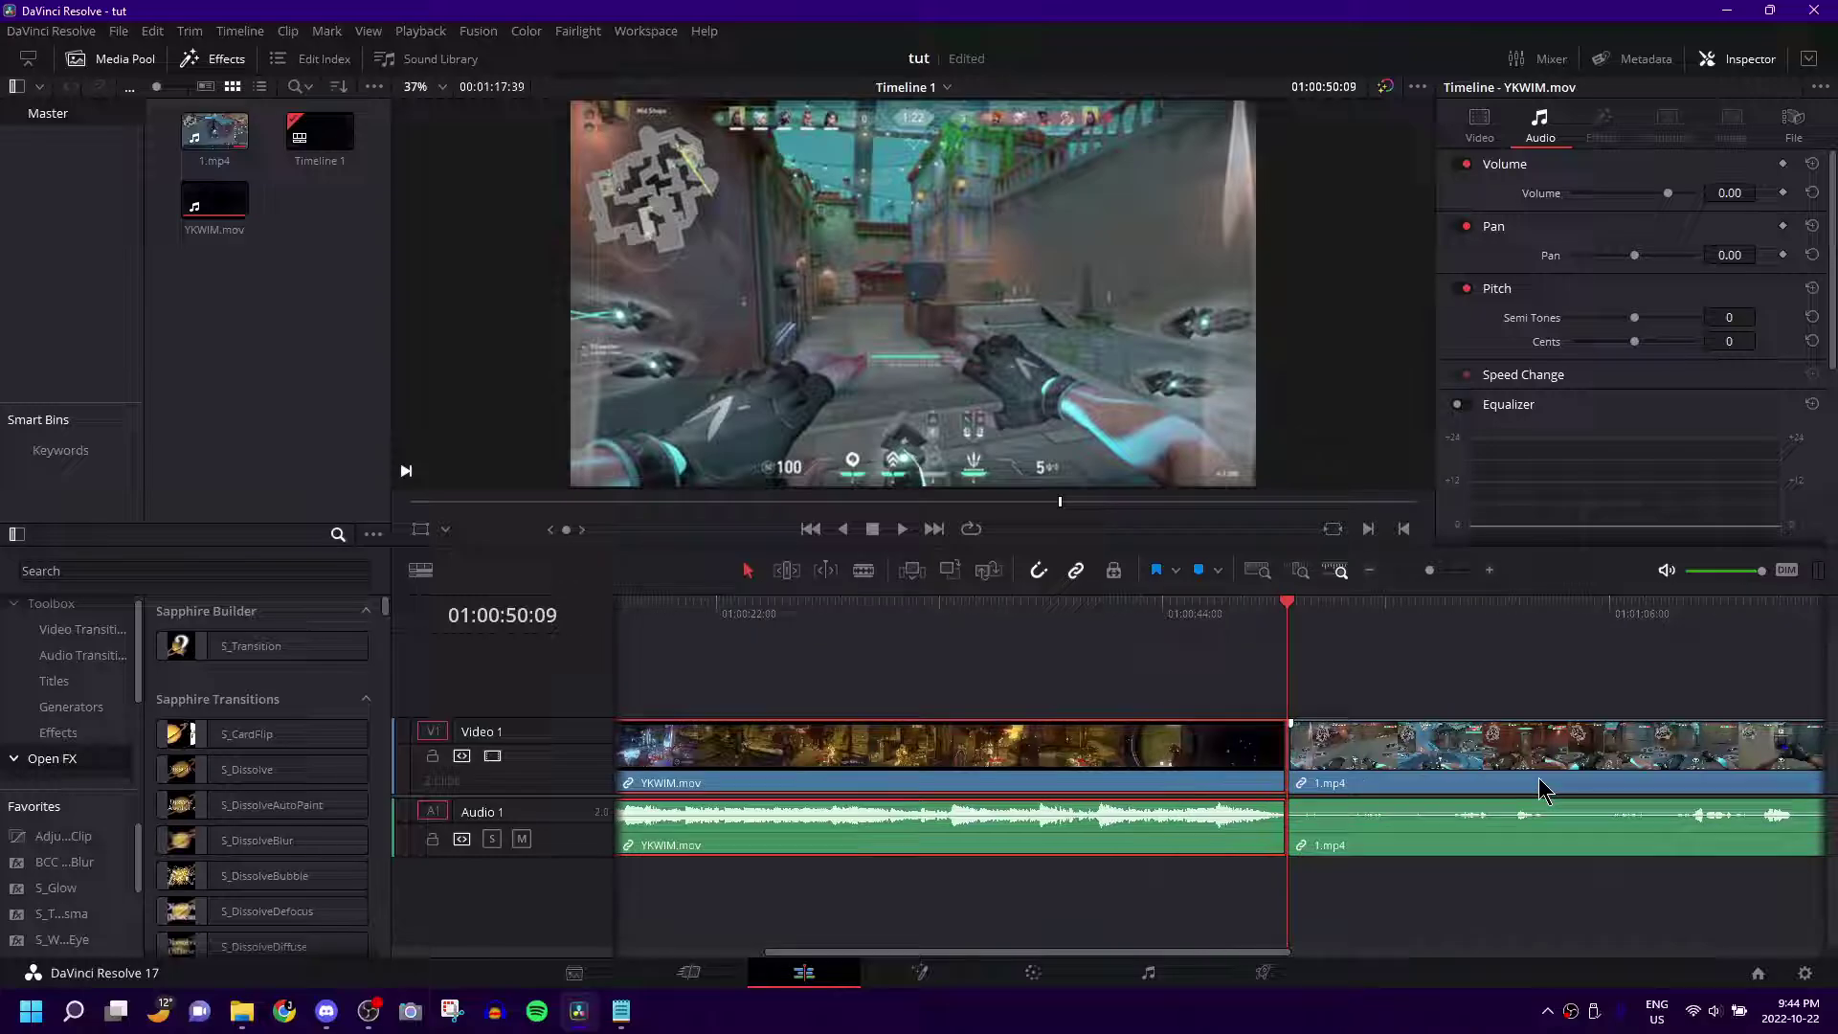
click(1375, 773)
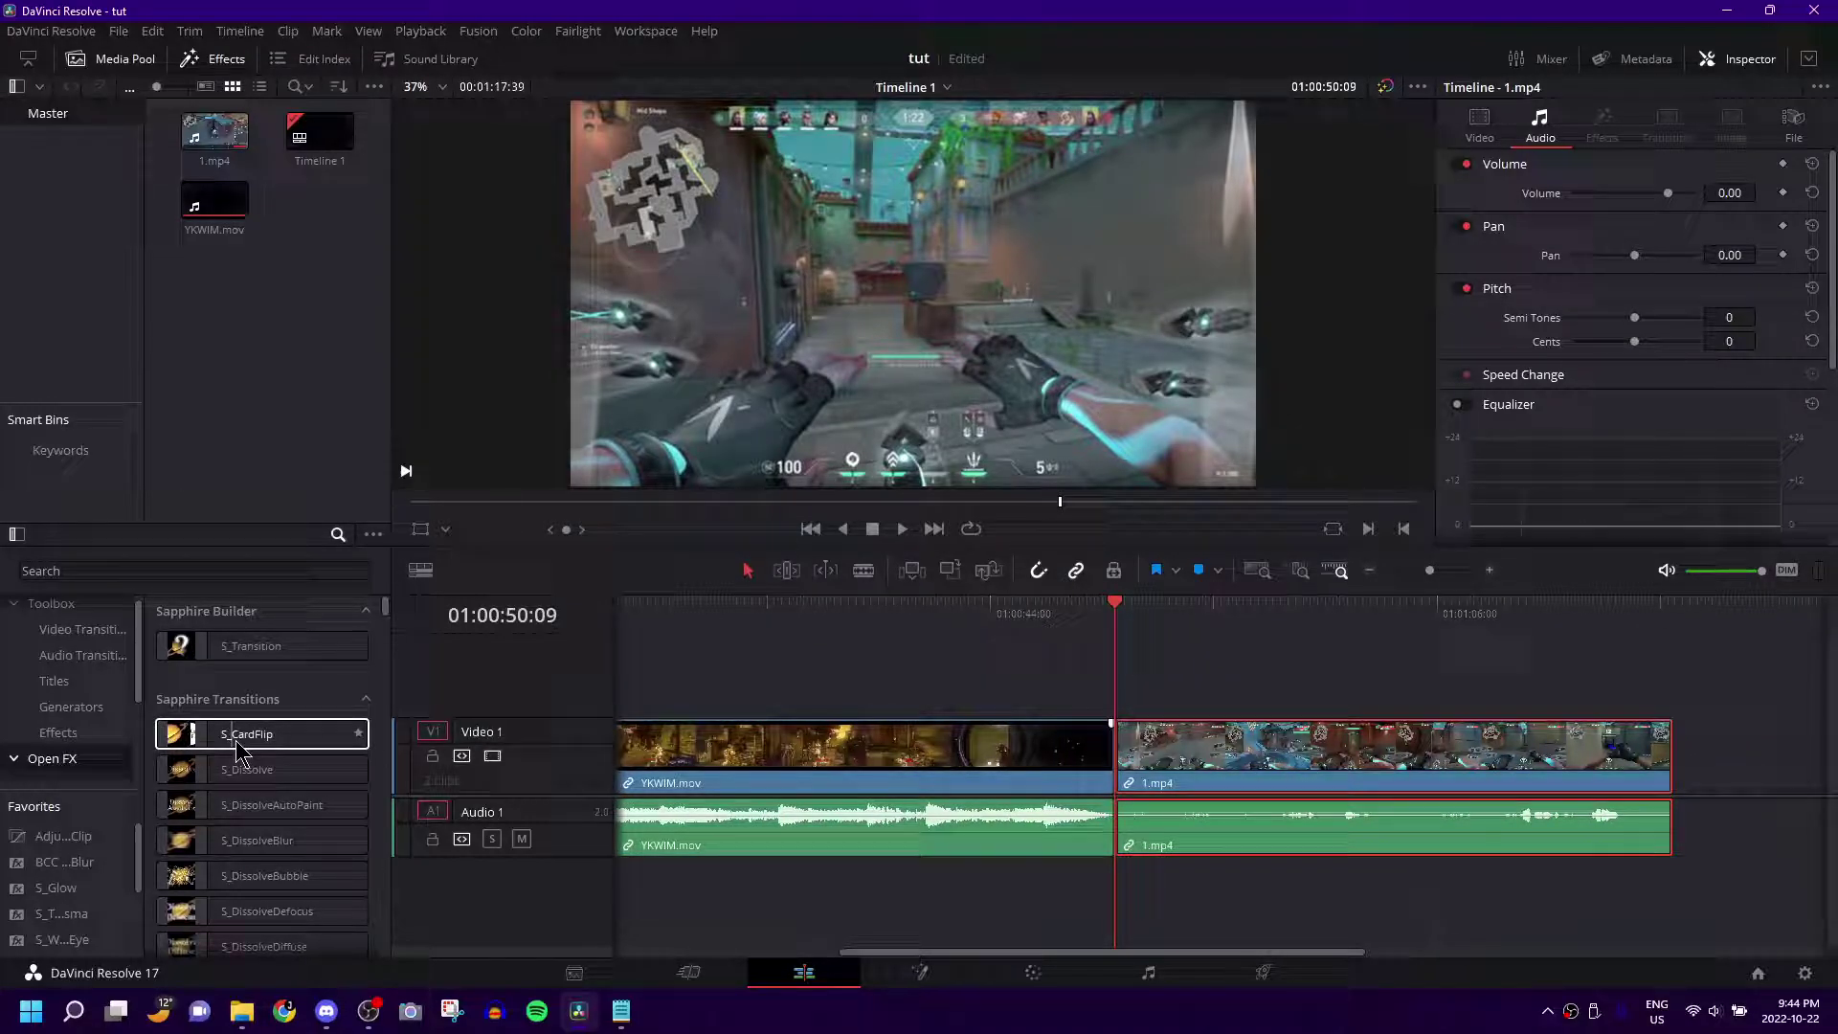
scroll(86, 708, up, 1)
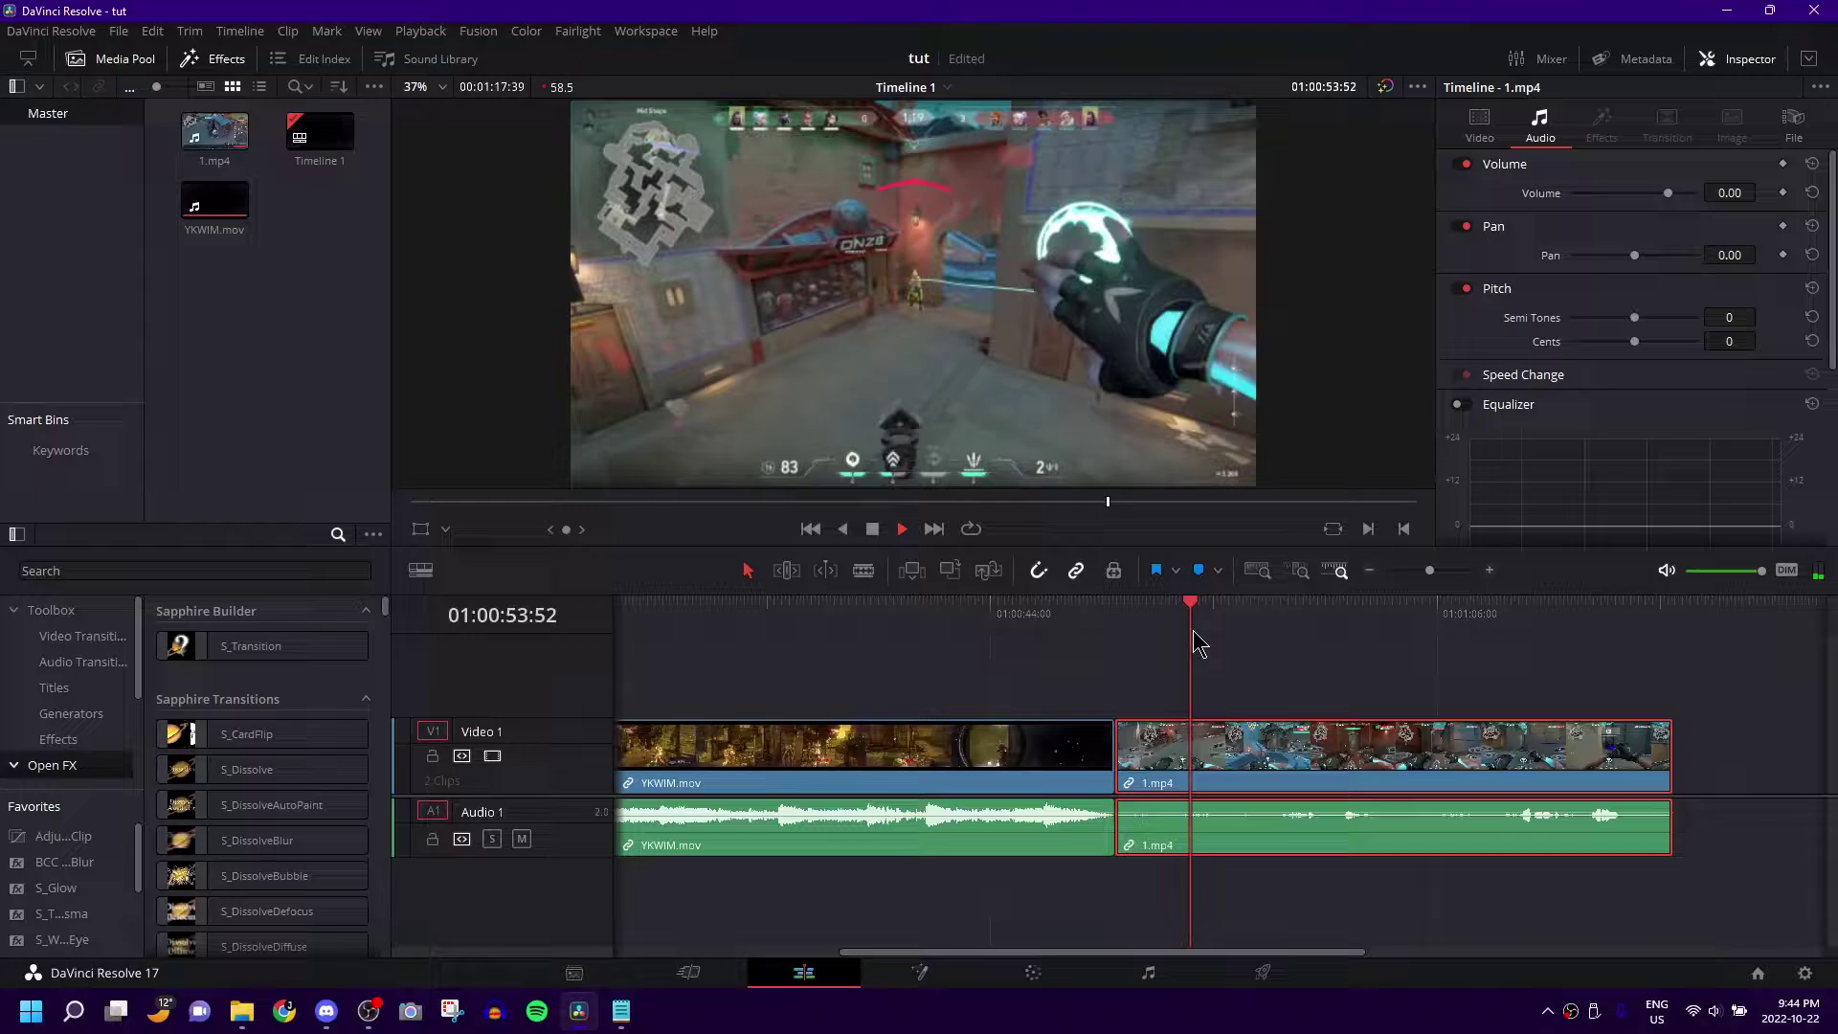
key(space)
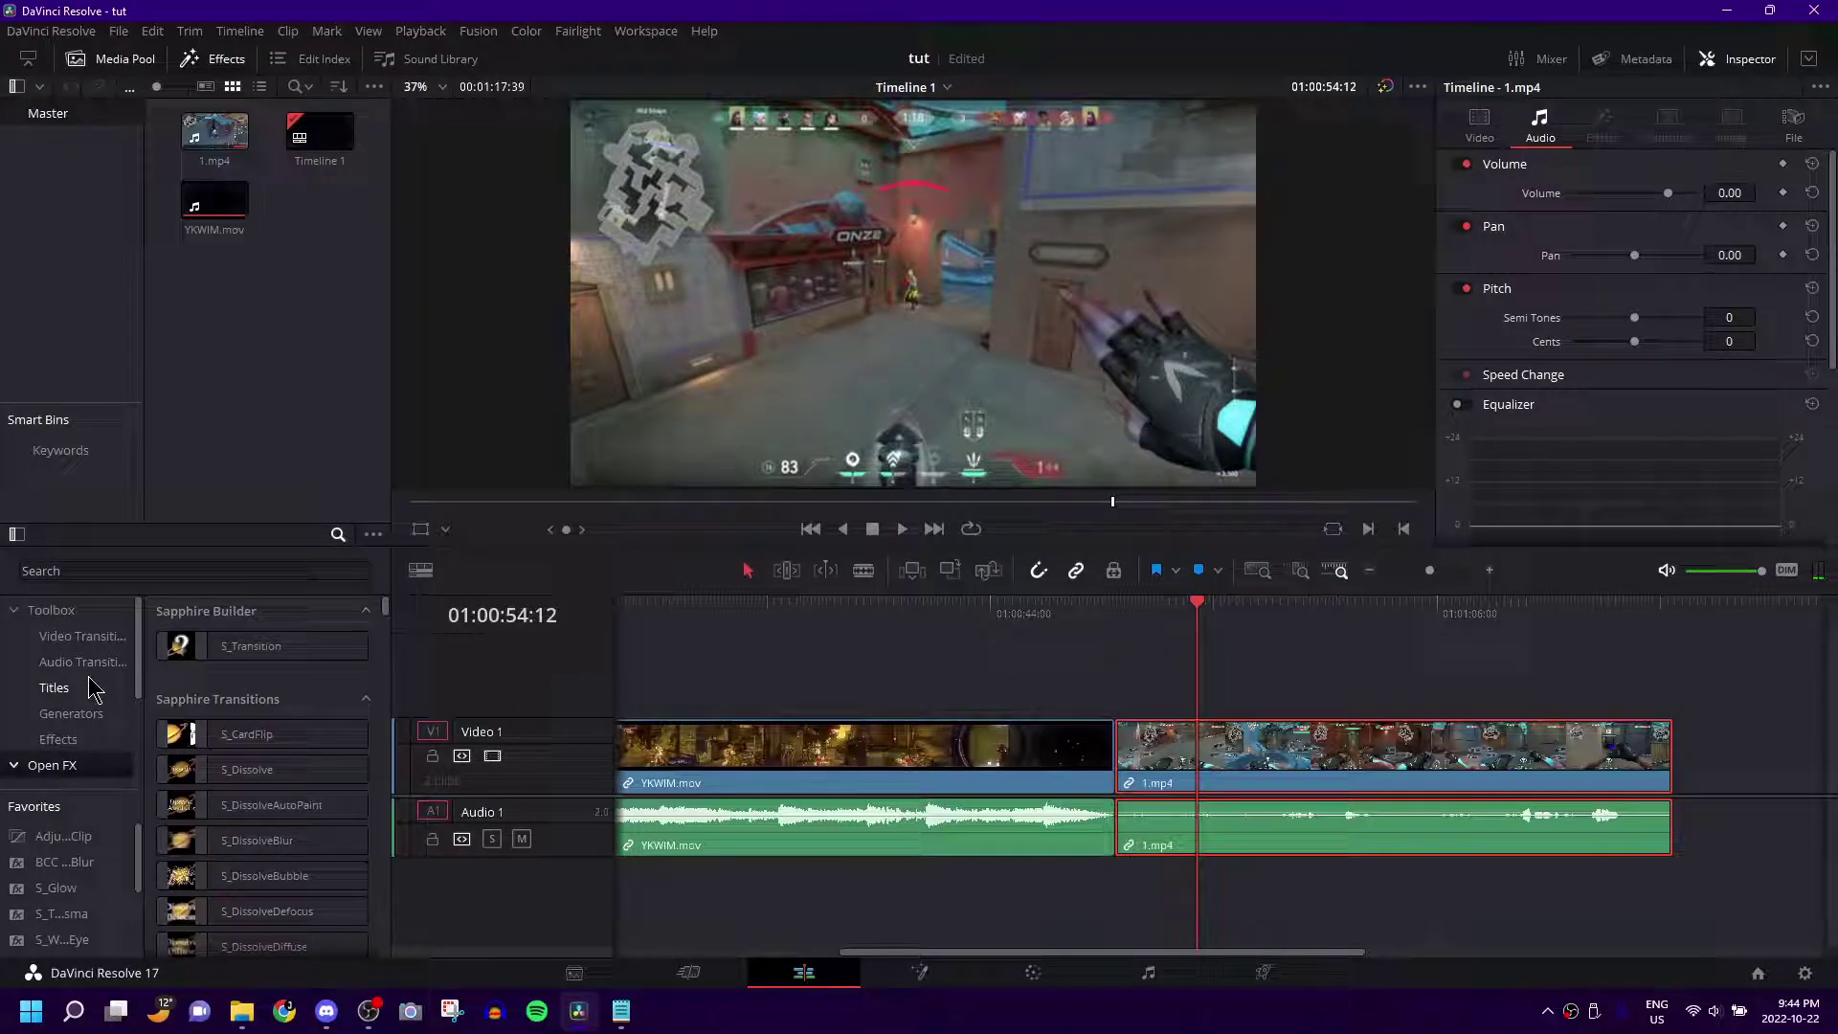
- Browse the Effects library to Audio FX > Fairlight FX, listing Chorus, Delay and Echo
click(89, 737)
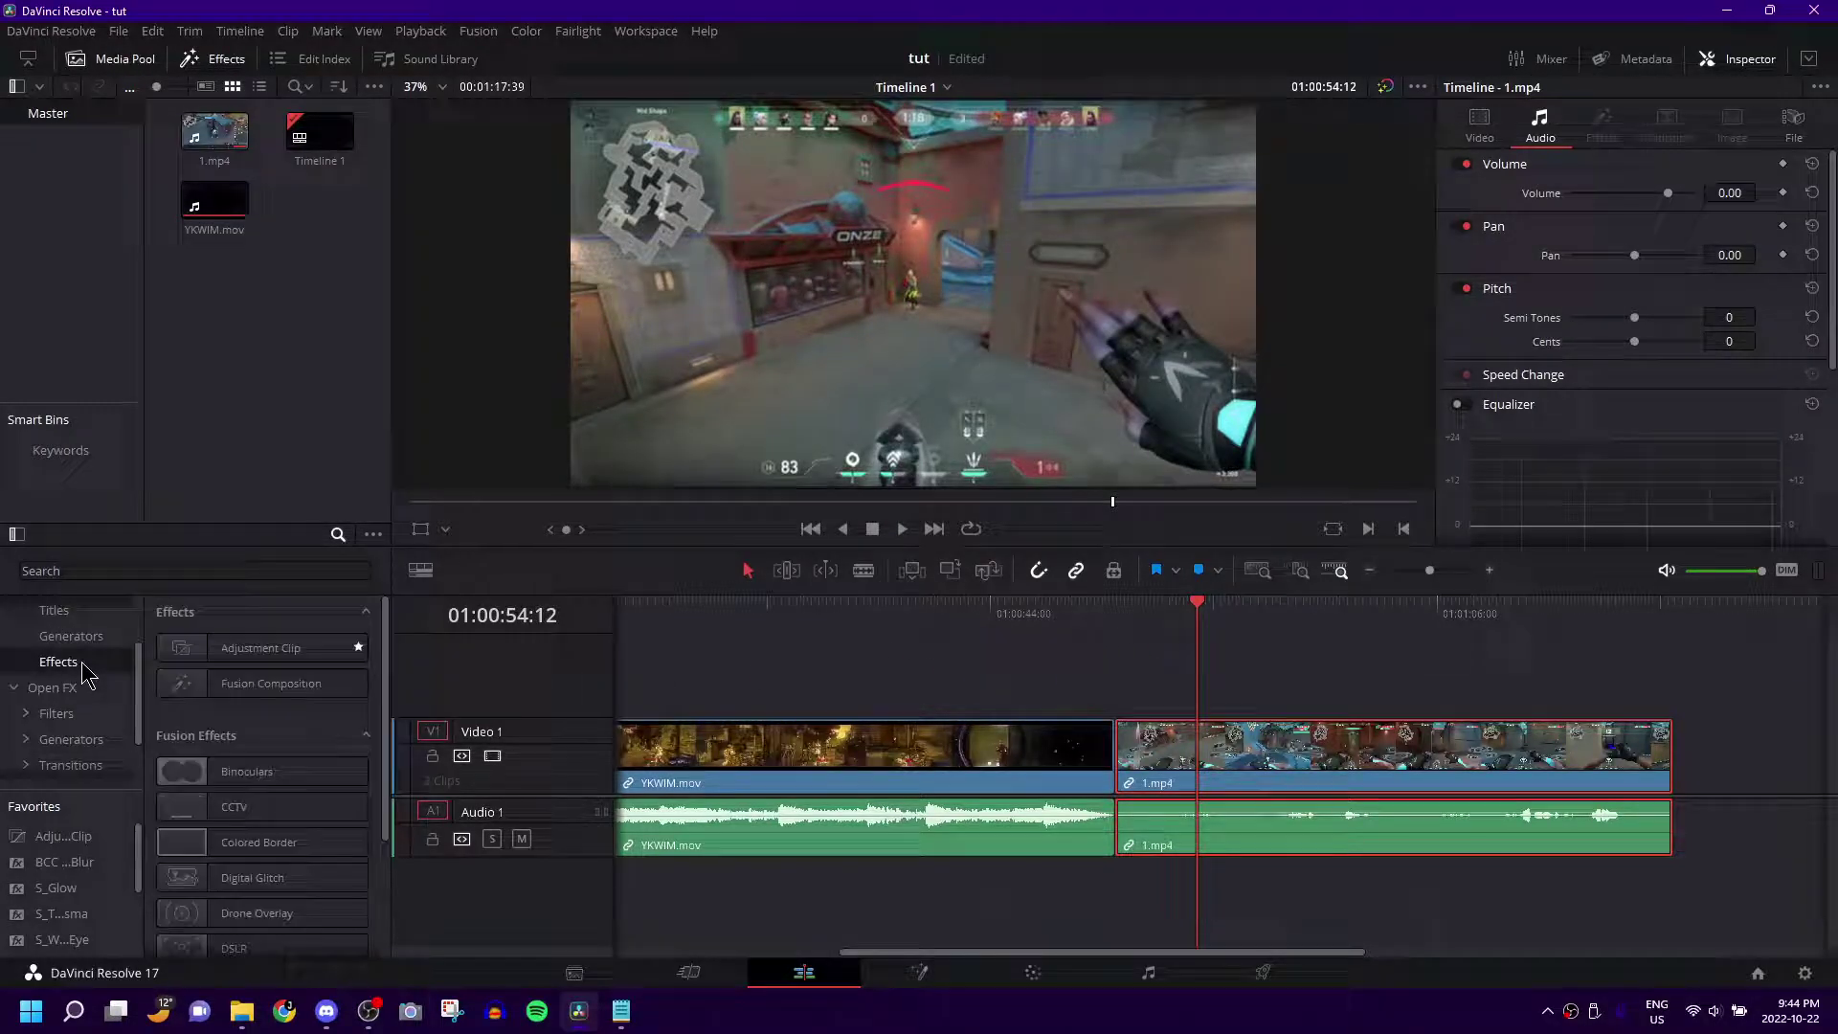
scroll(299, 739, down, 3)
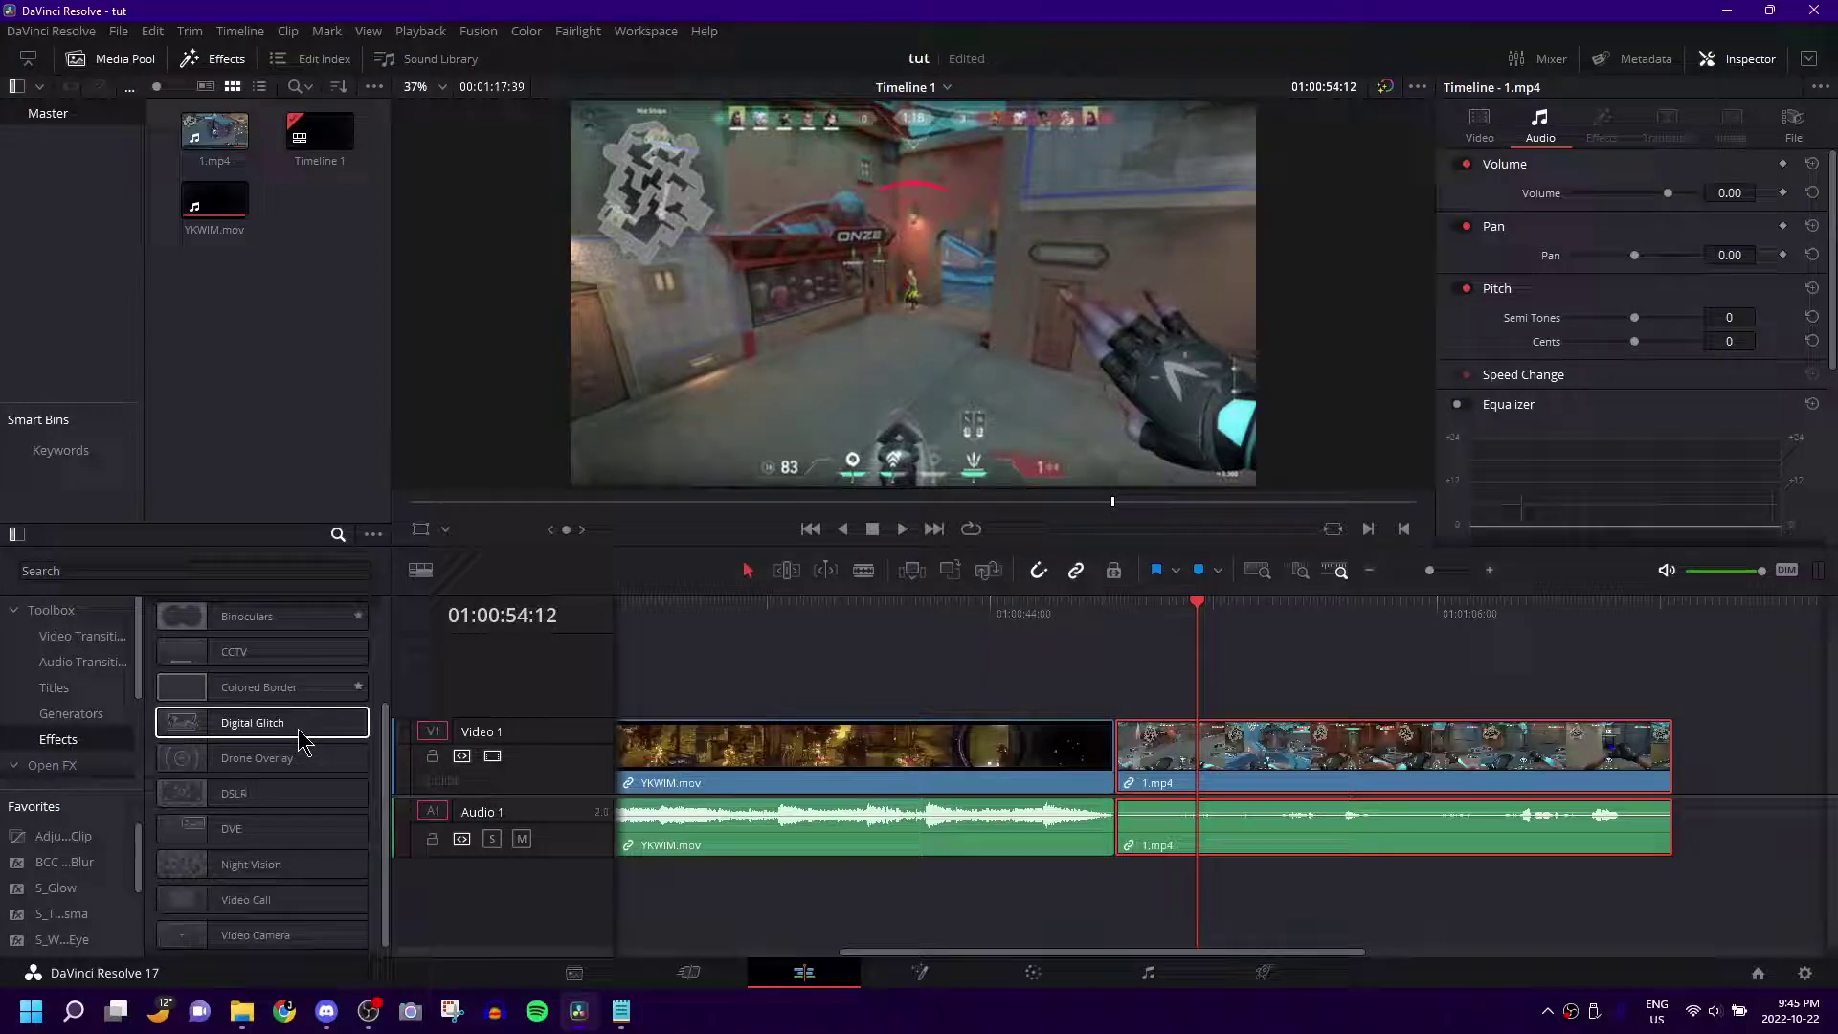
scroll(300, 739, up, 3)
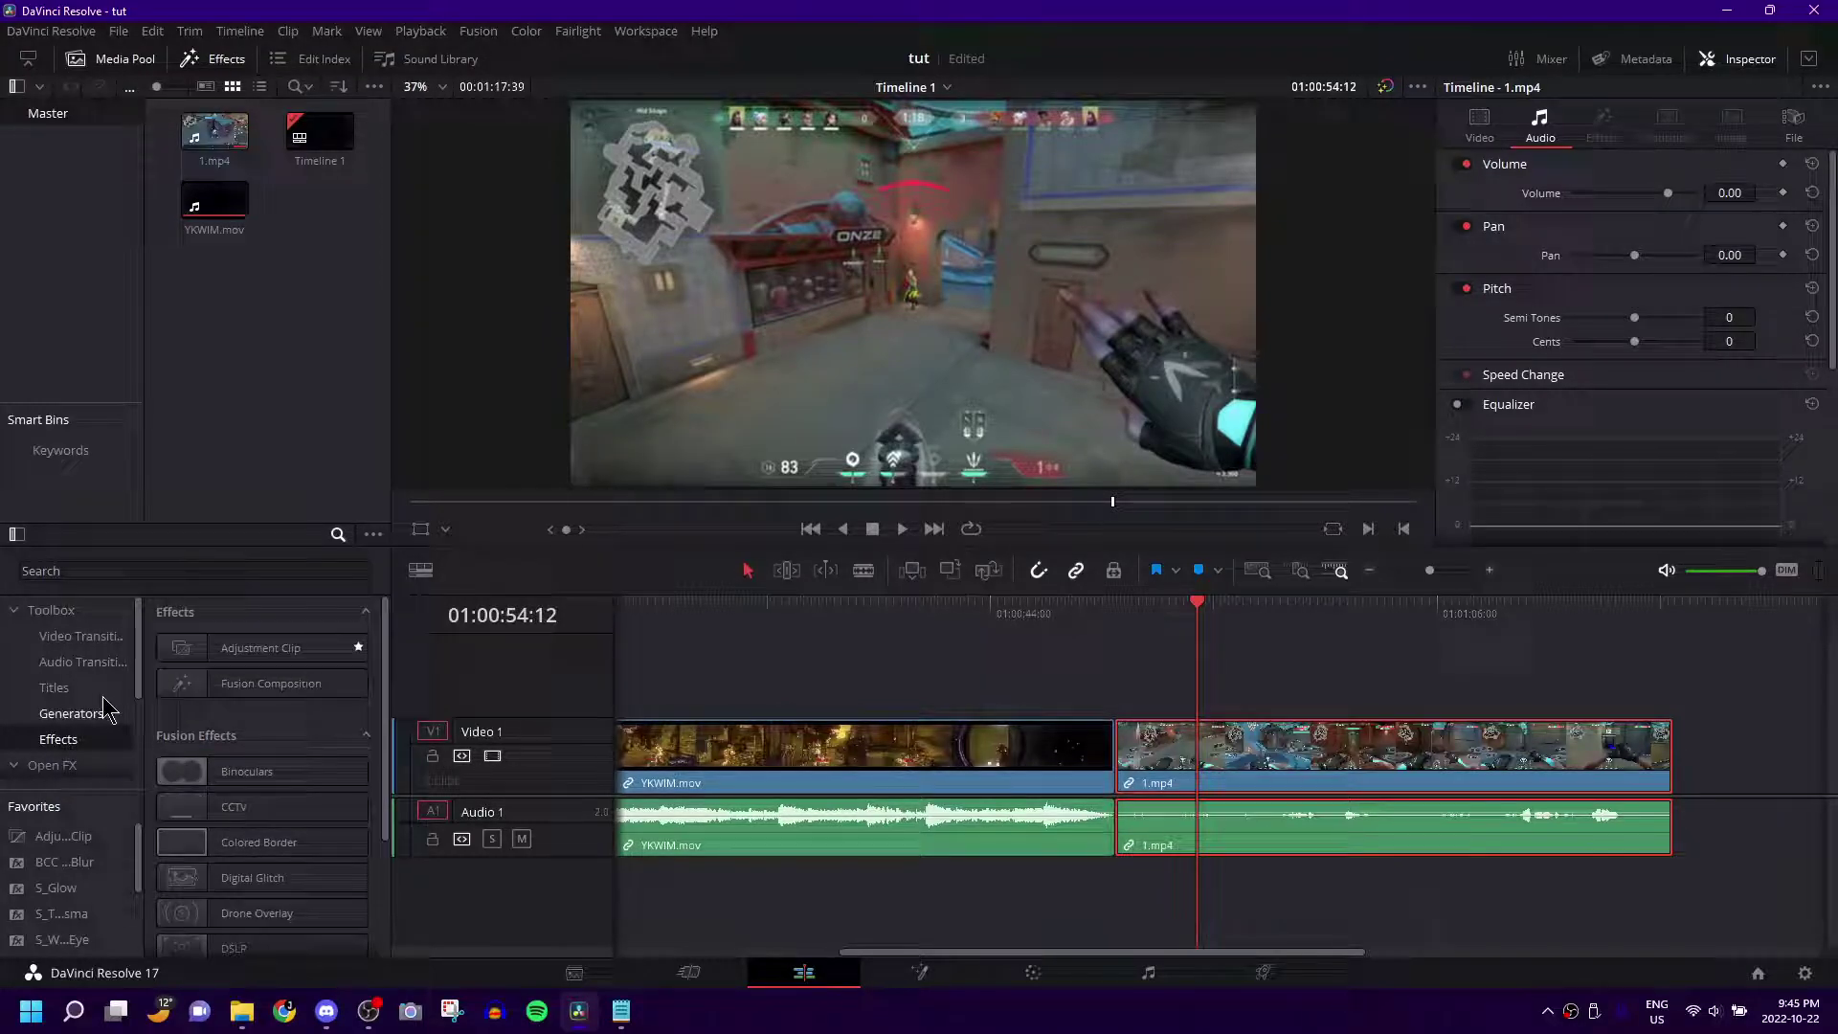
scroll(89, 706, down, 2)
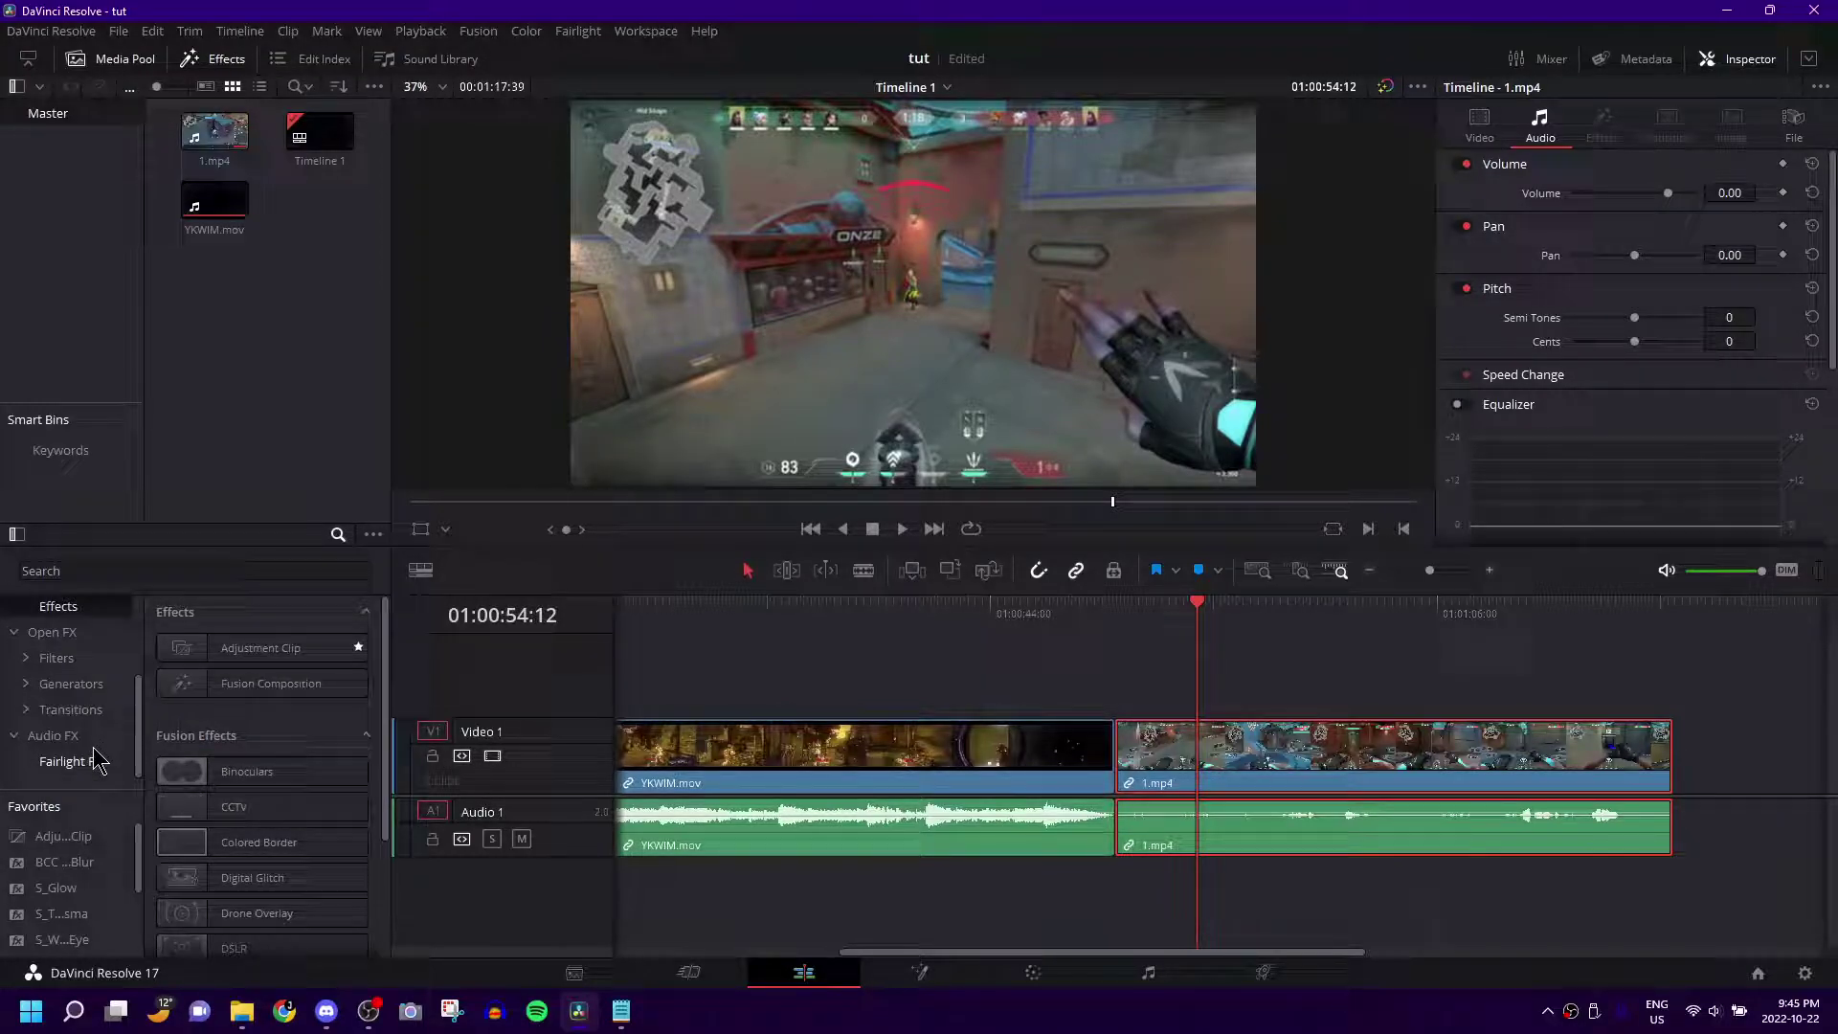
click(93, 762)
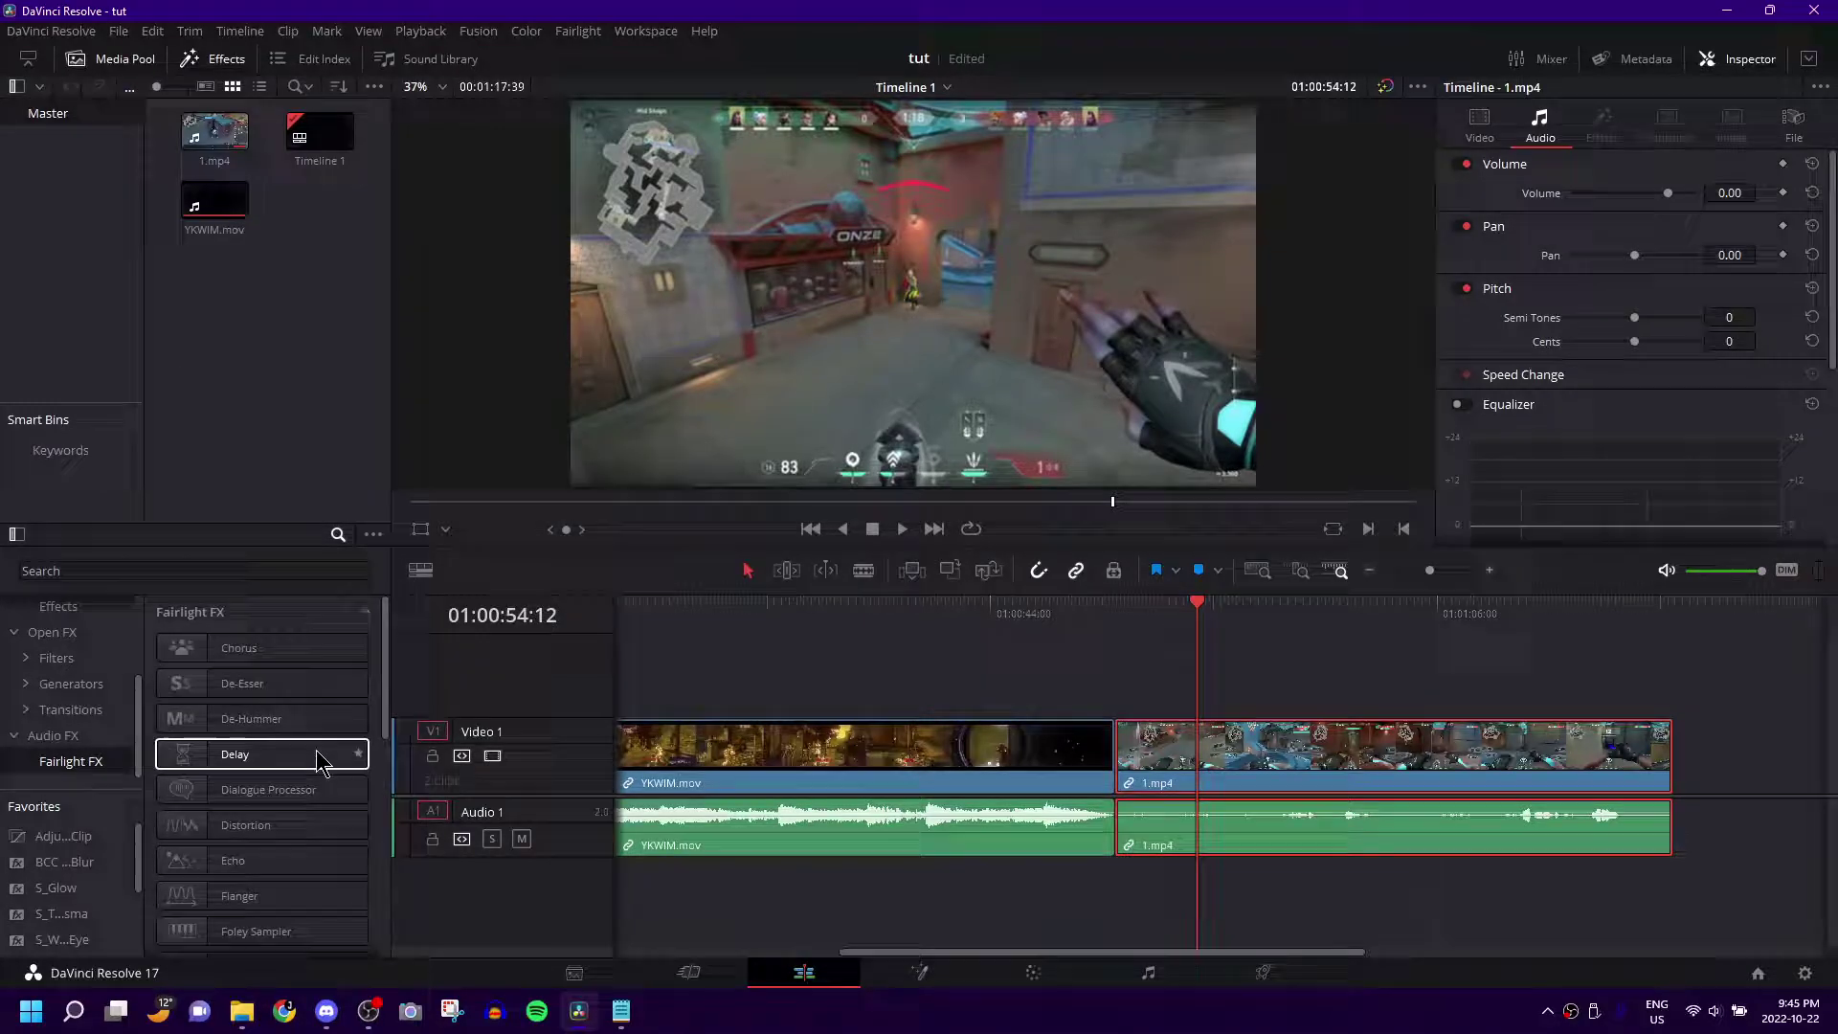
scroll(85, 724, up, 2)
scroll(84, 708, up, 2)
click(83, 636)
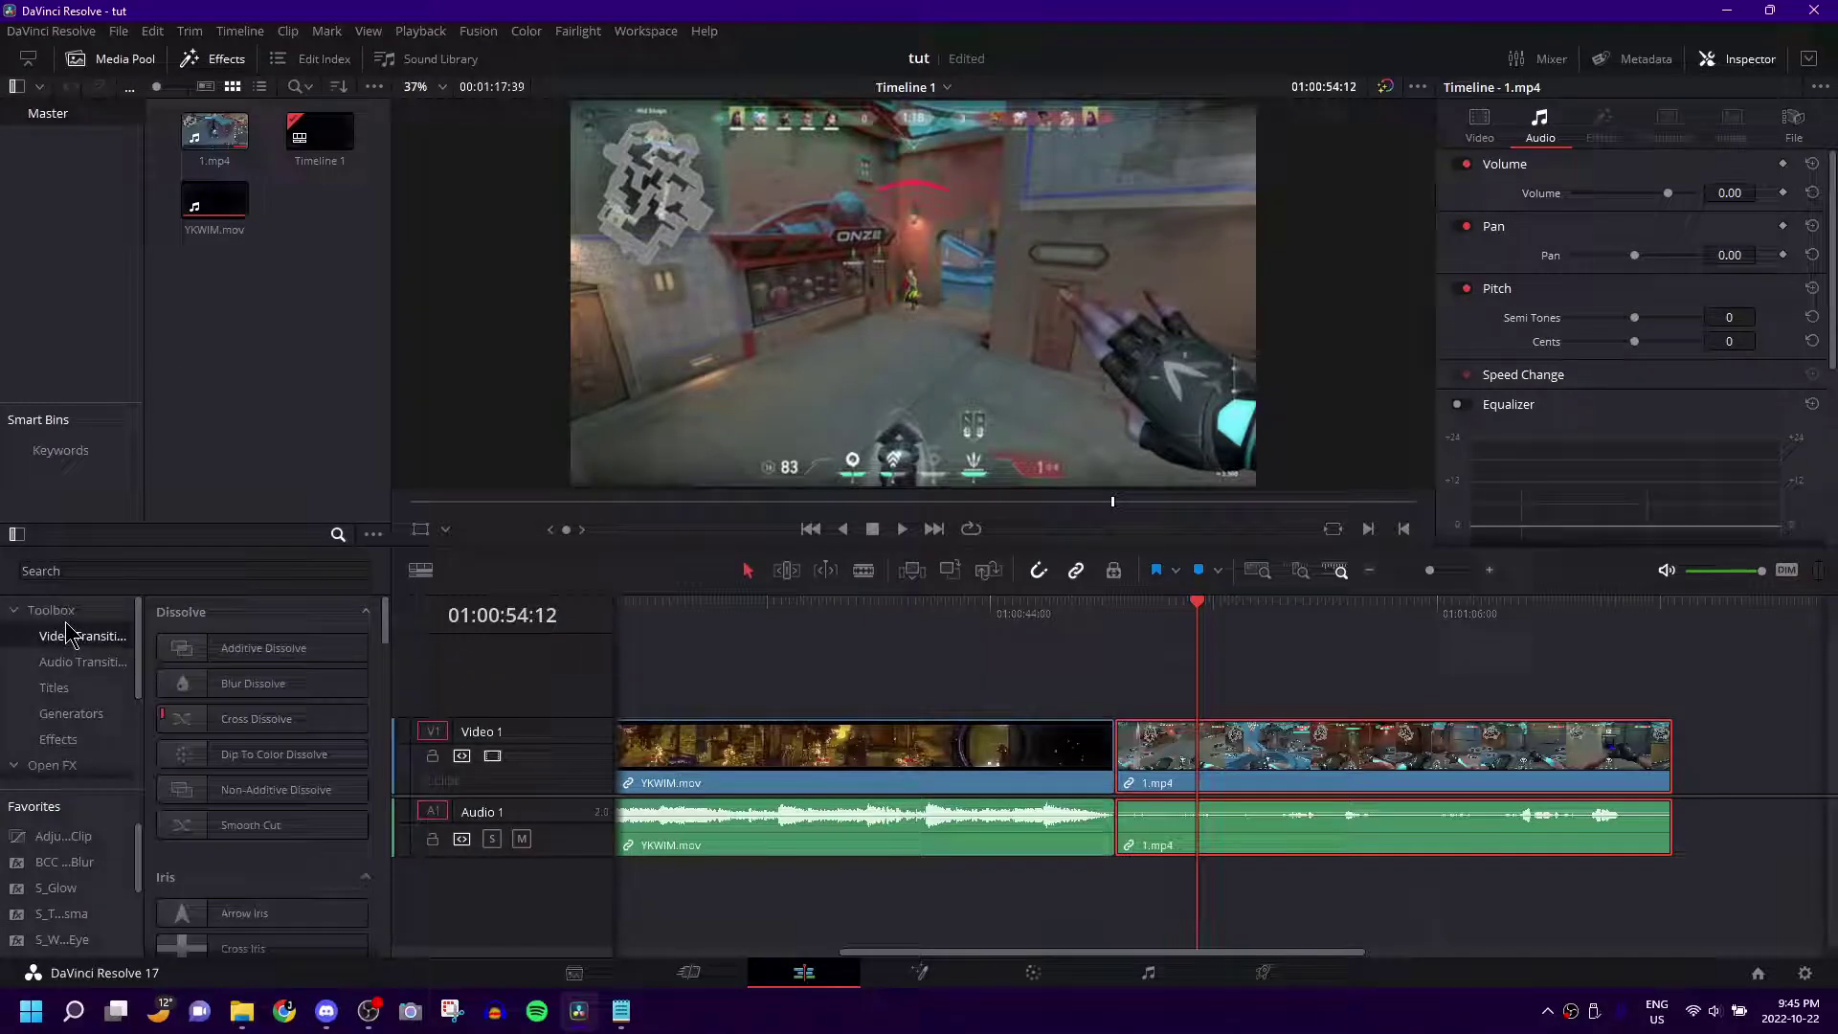
scroll(72, 634, down, 1)
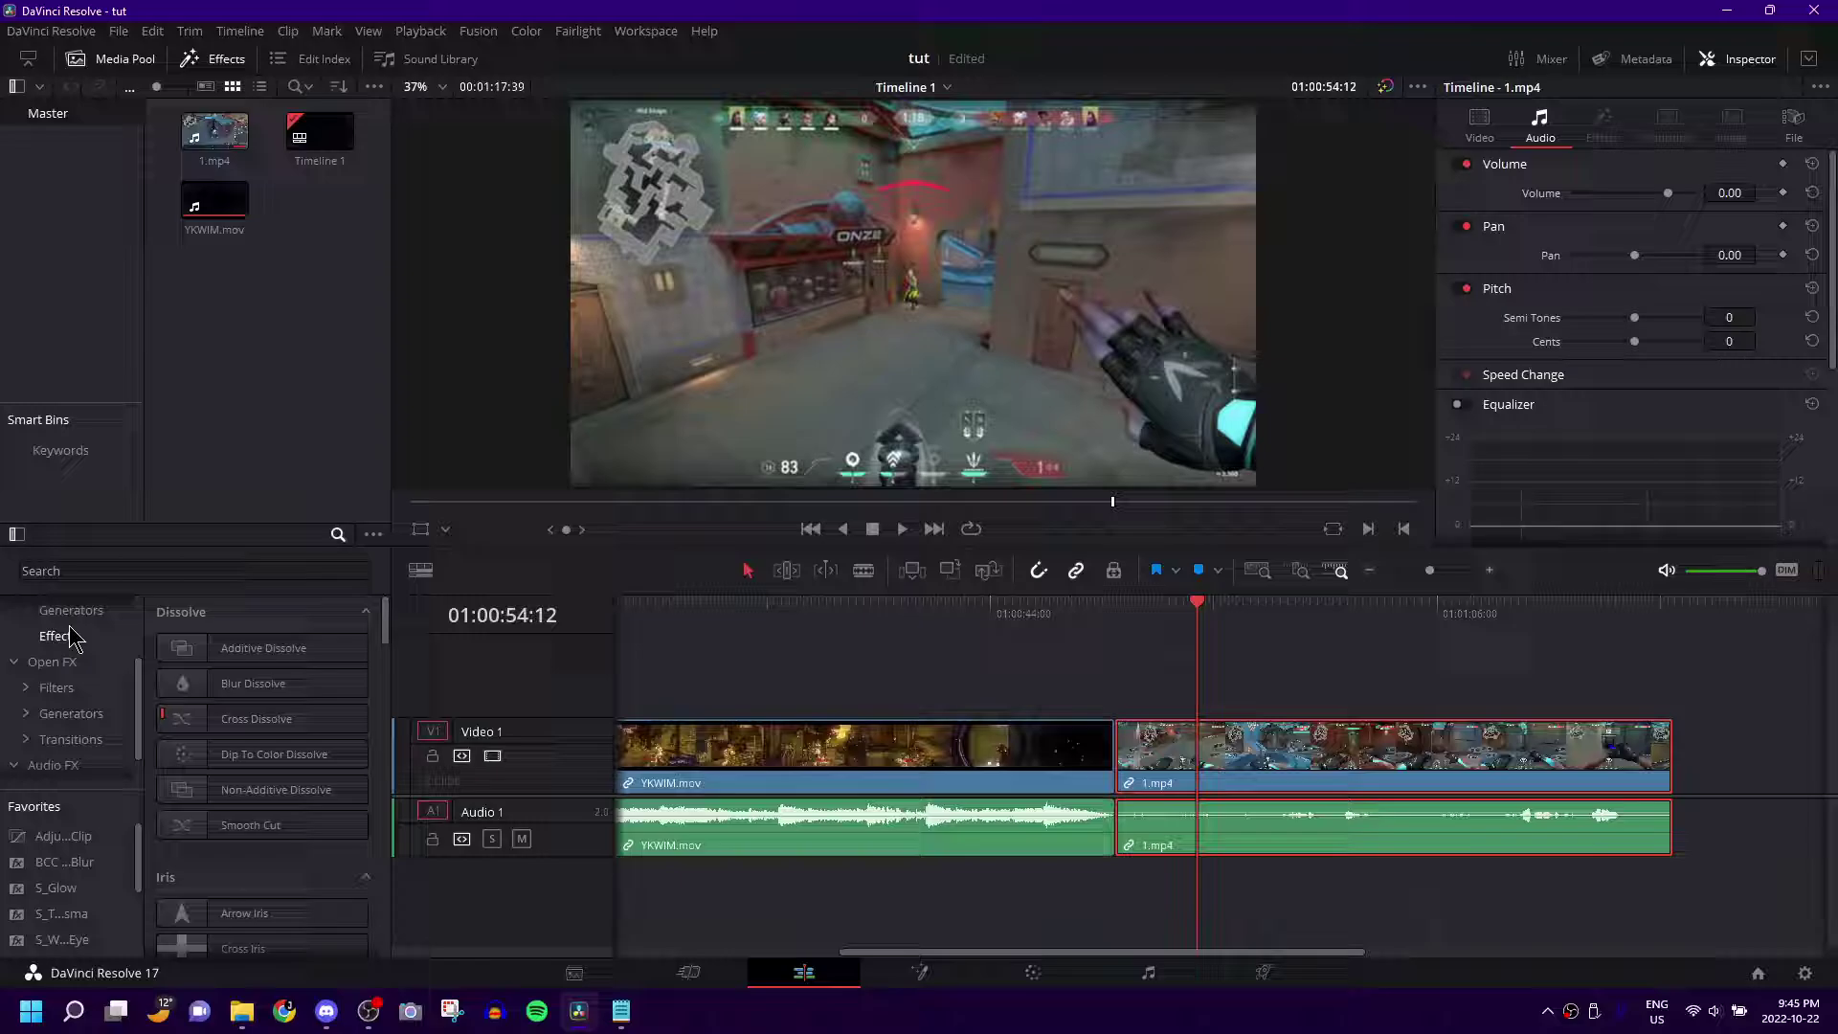
scroll(60, 641, down, 3)
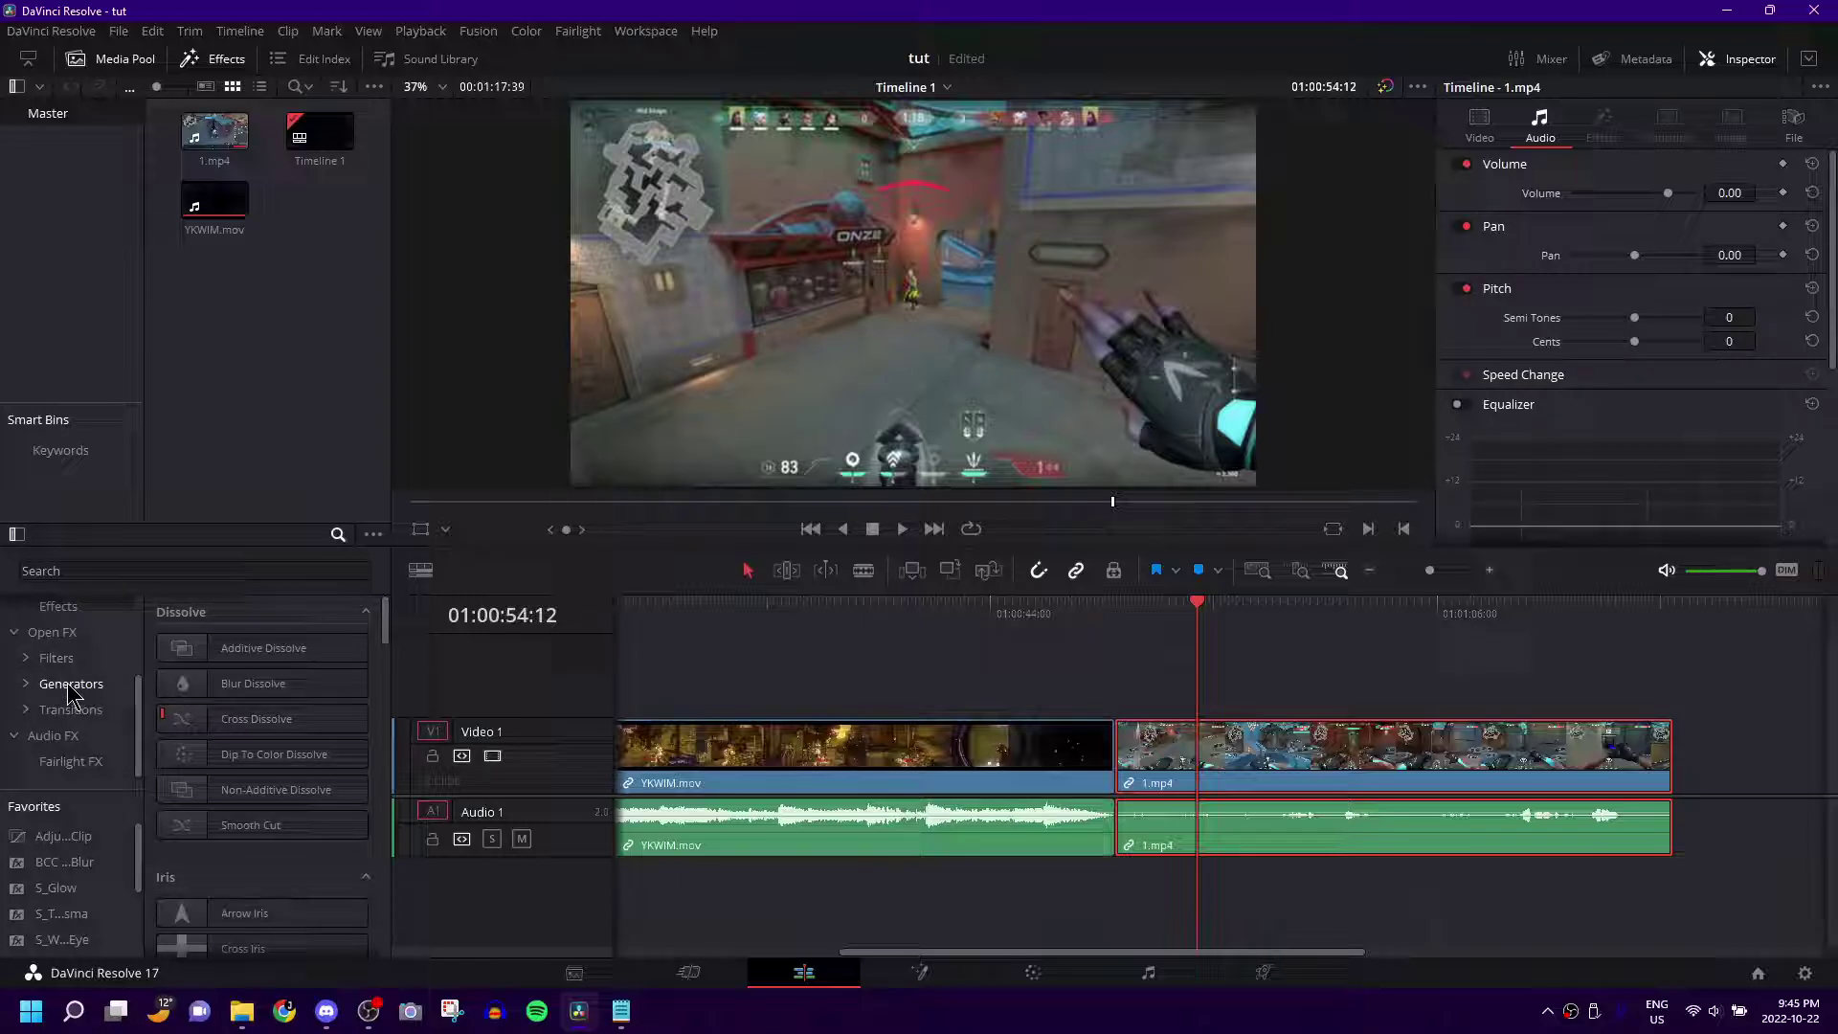
click(73, 762)
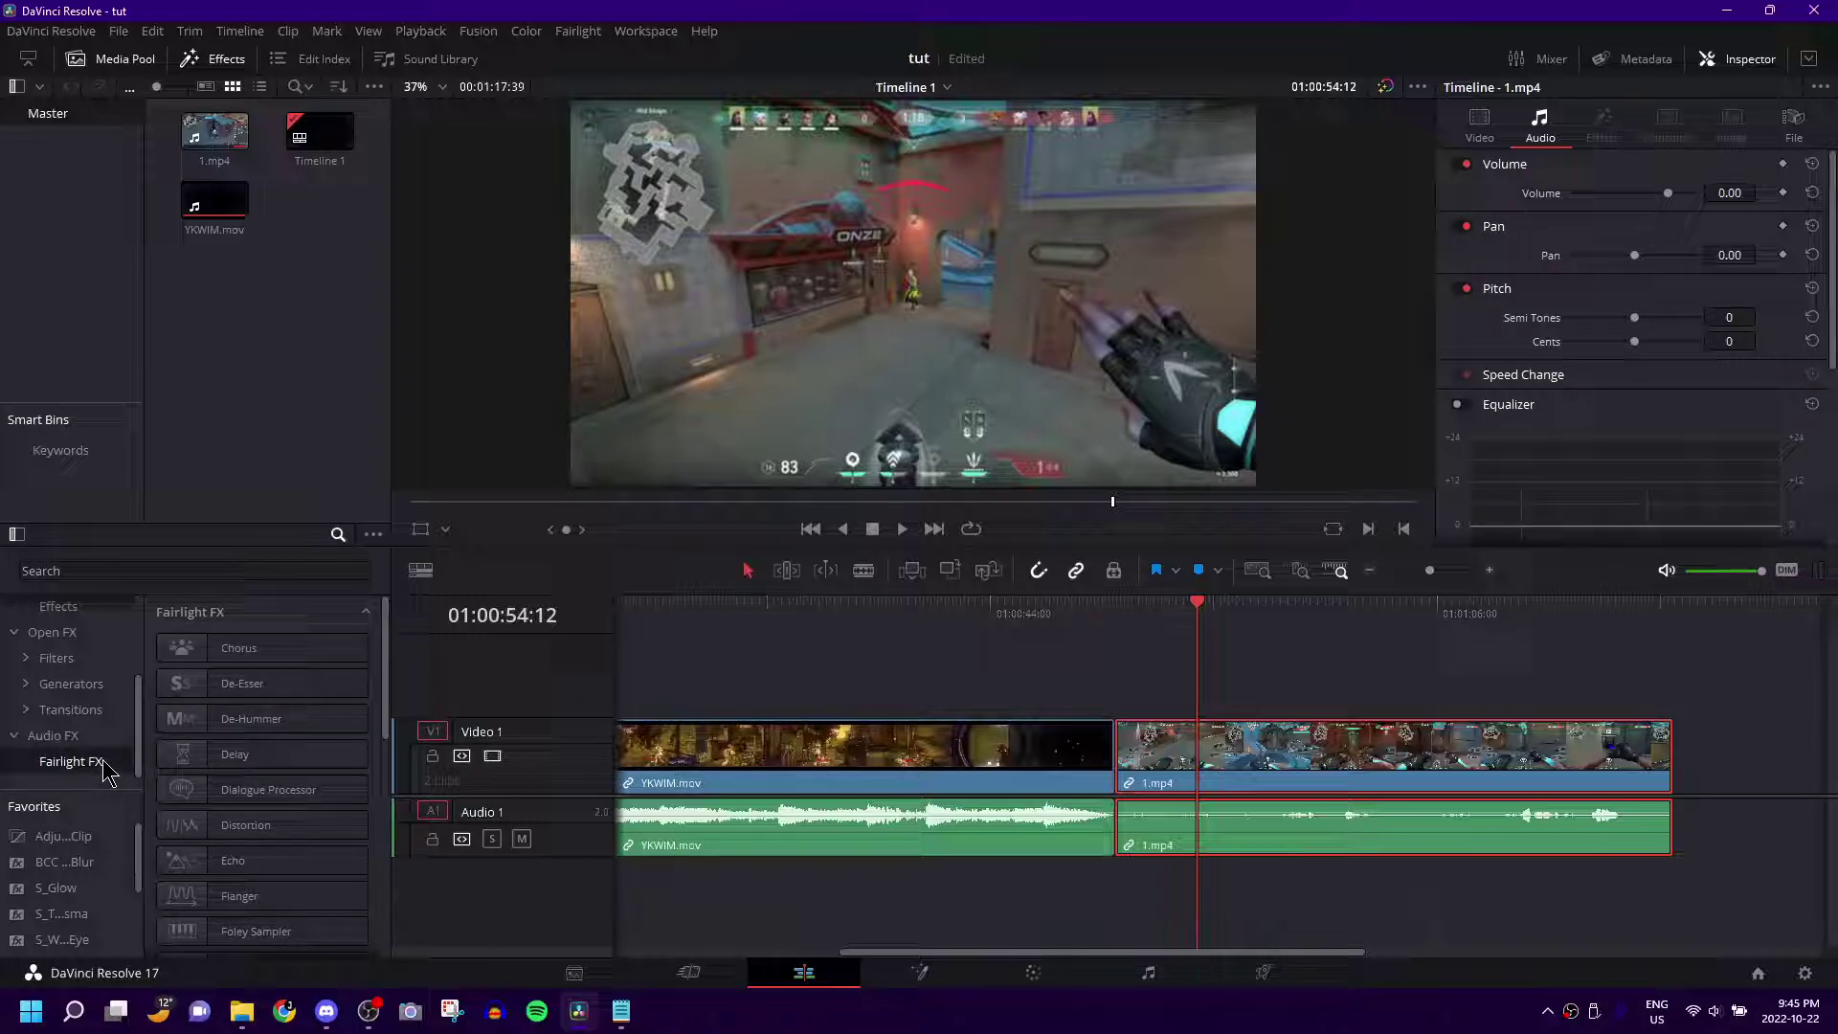
click(1135, 983)
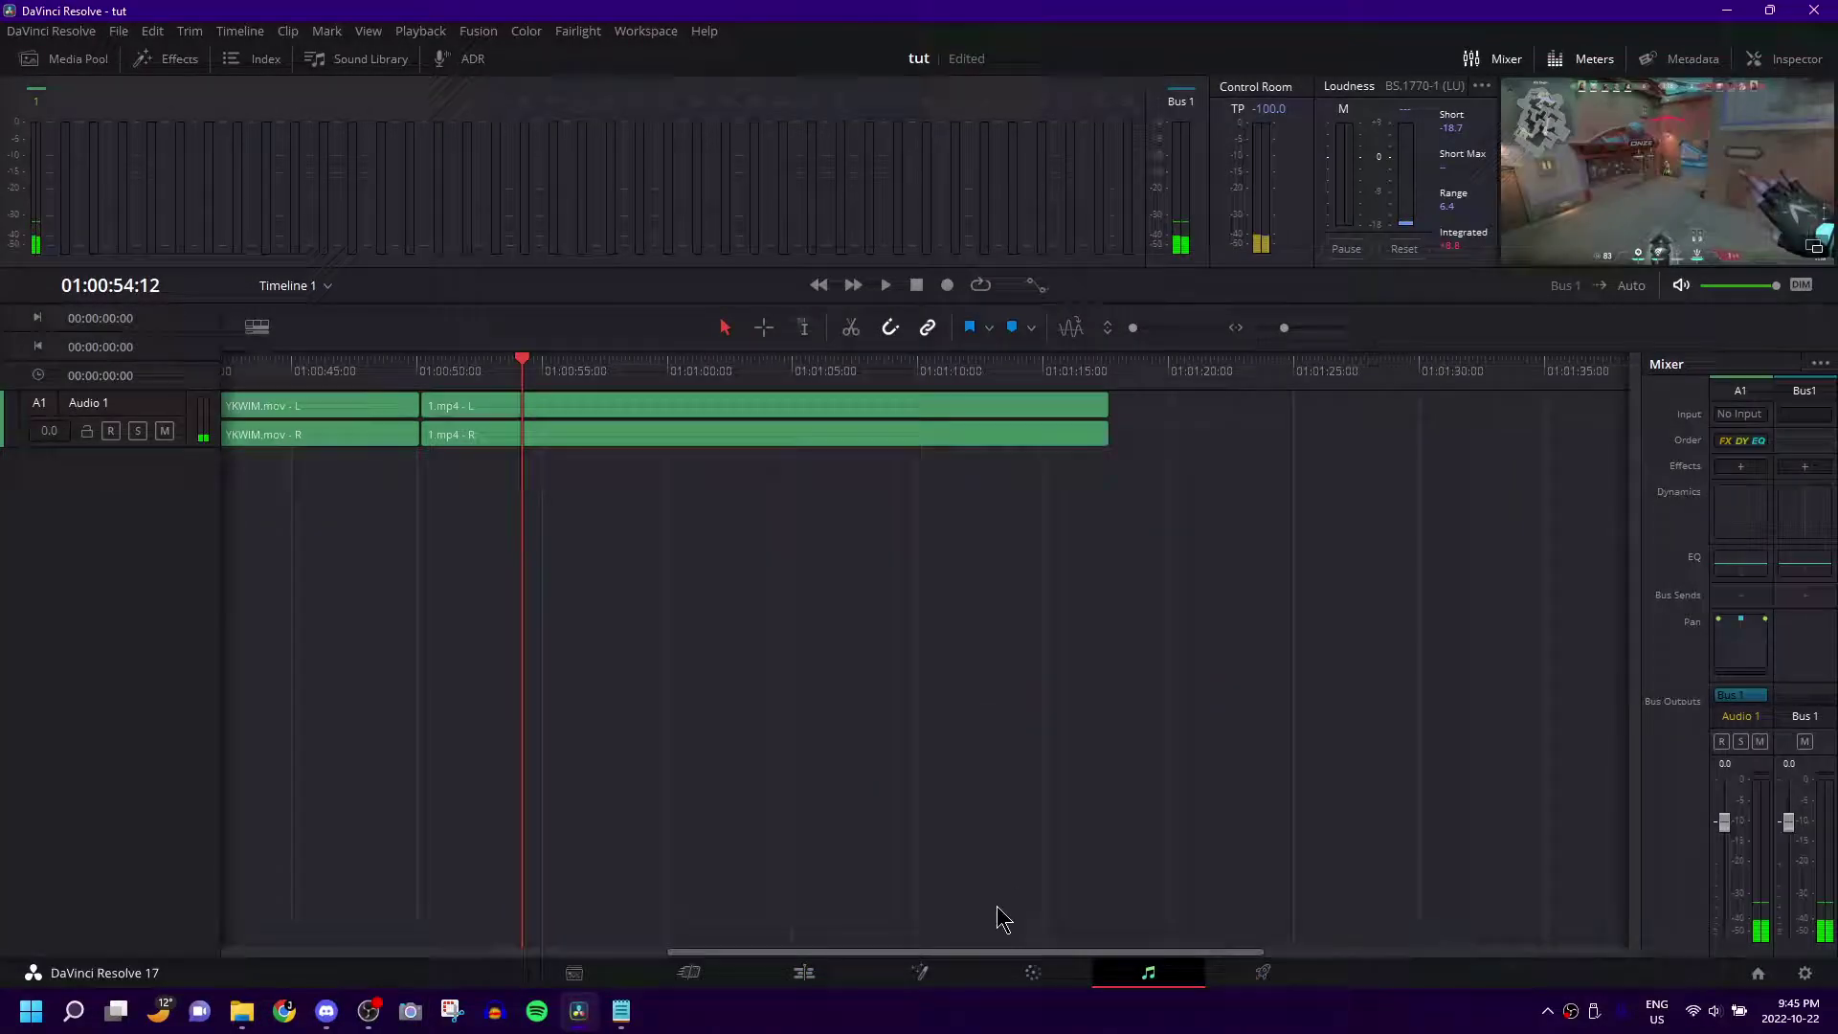
click(800, 973)
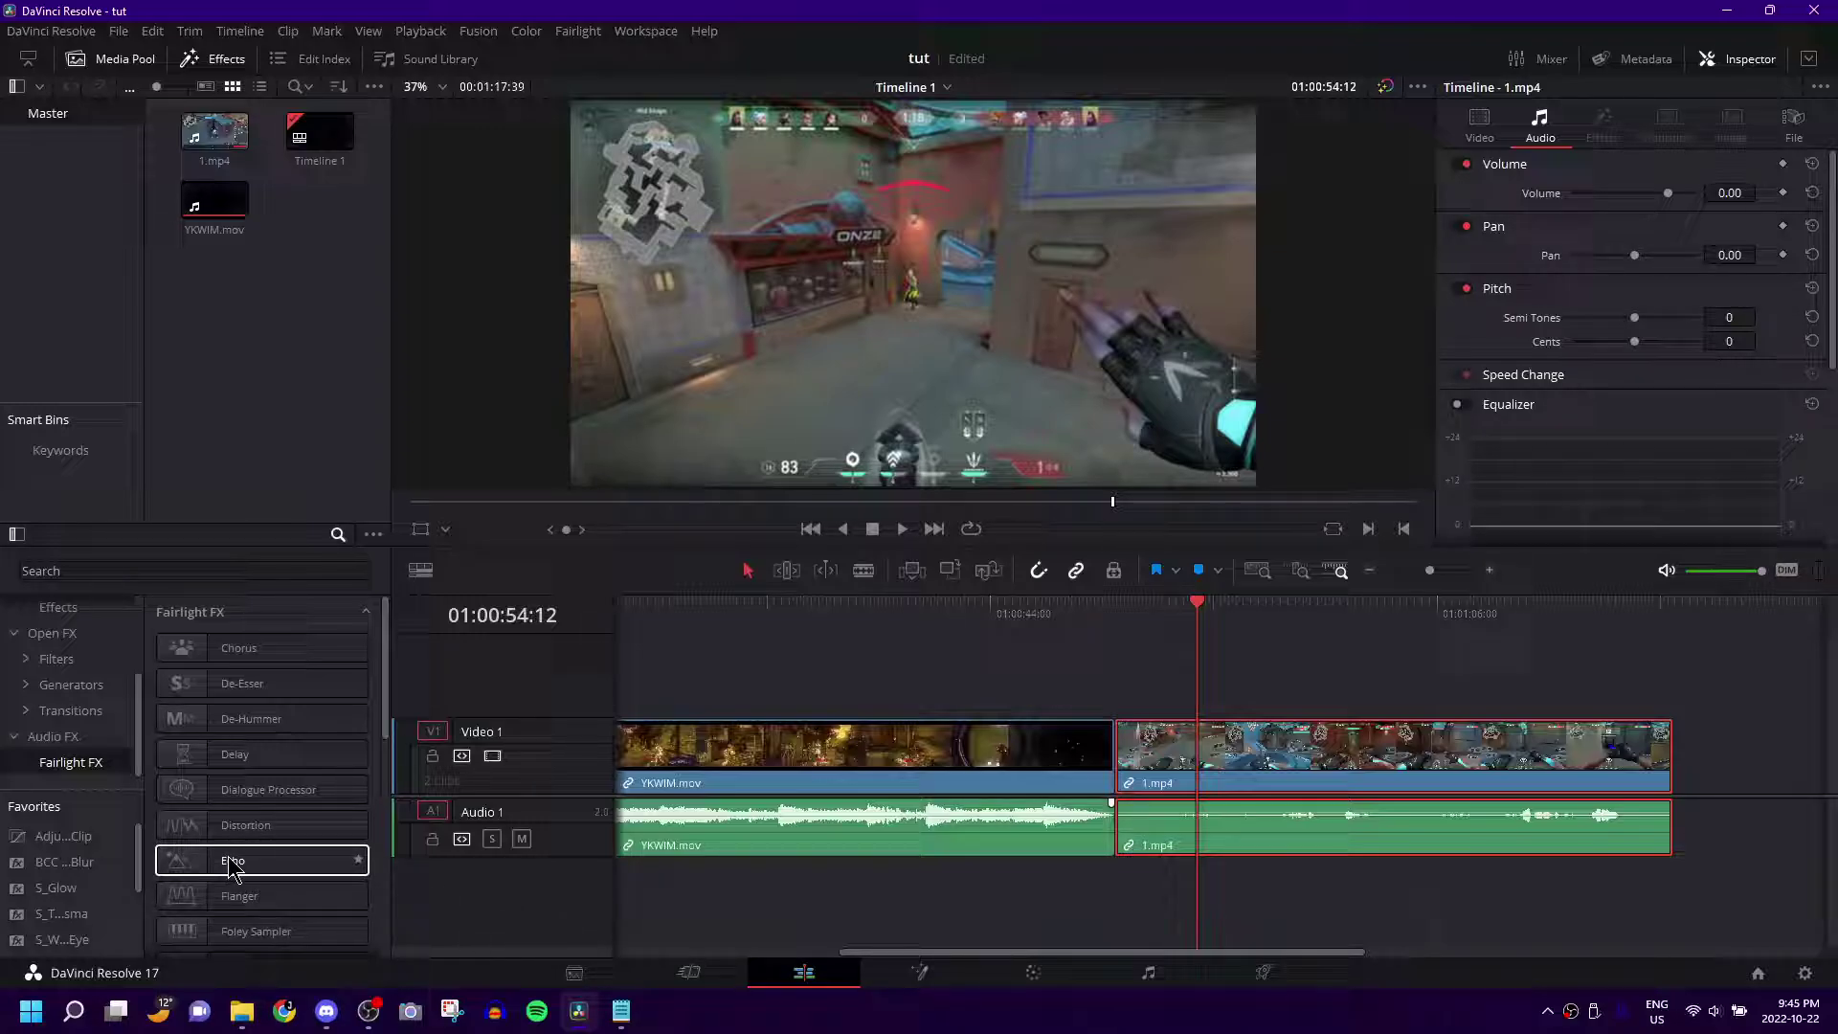
- Apply the Fairlight Echo effect to the 1.mp4 audio and dismiss its settings window
drag(231, 860, 1231, 840)
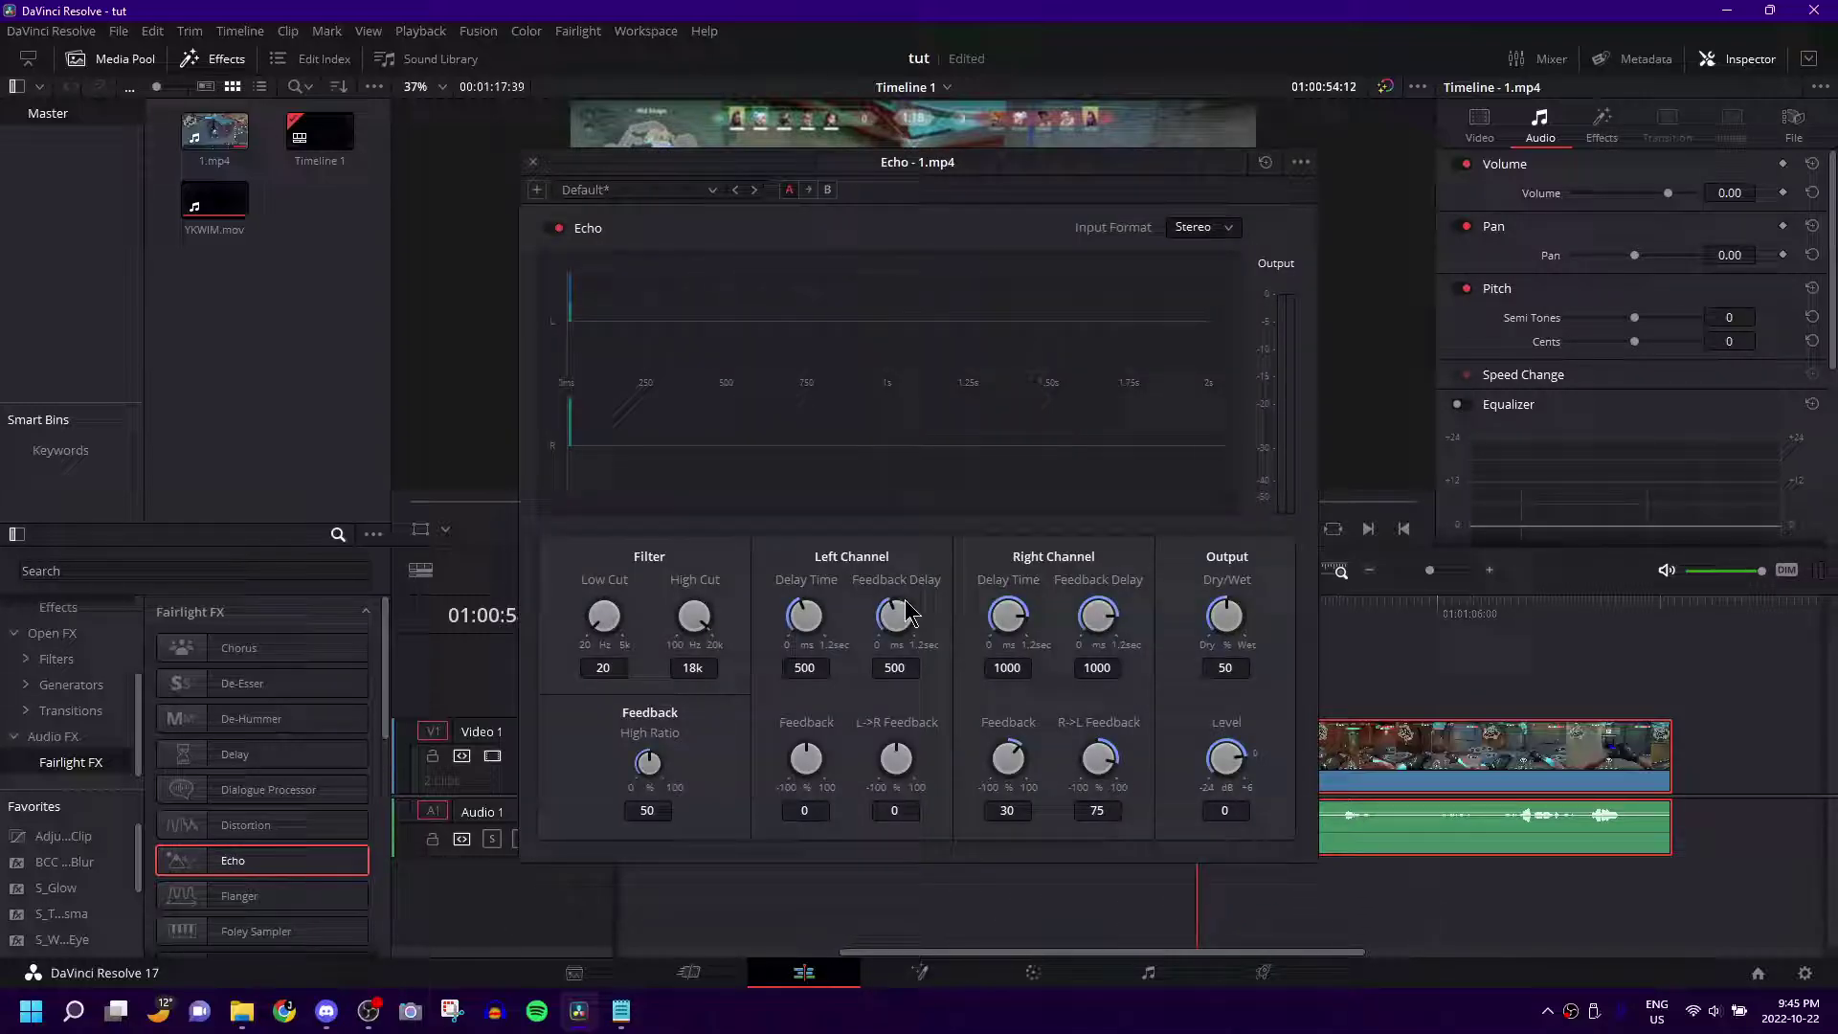
click(533, 162)
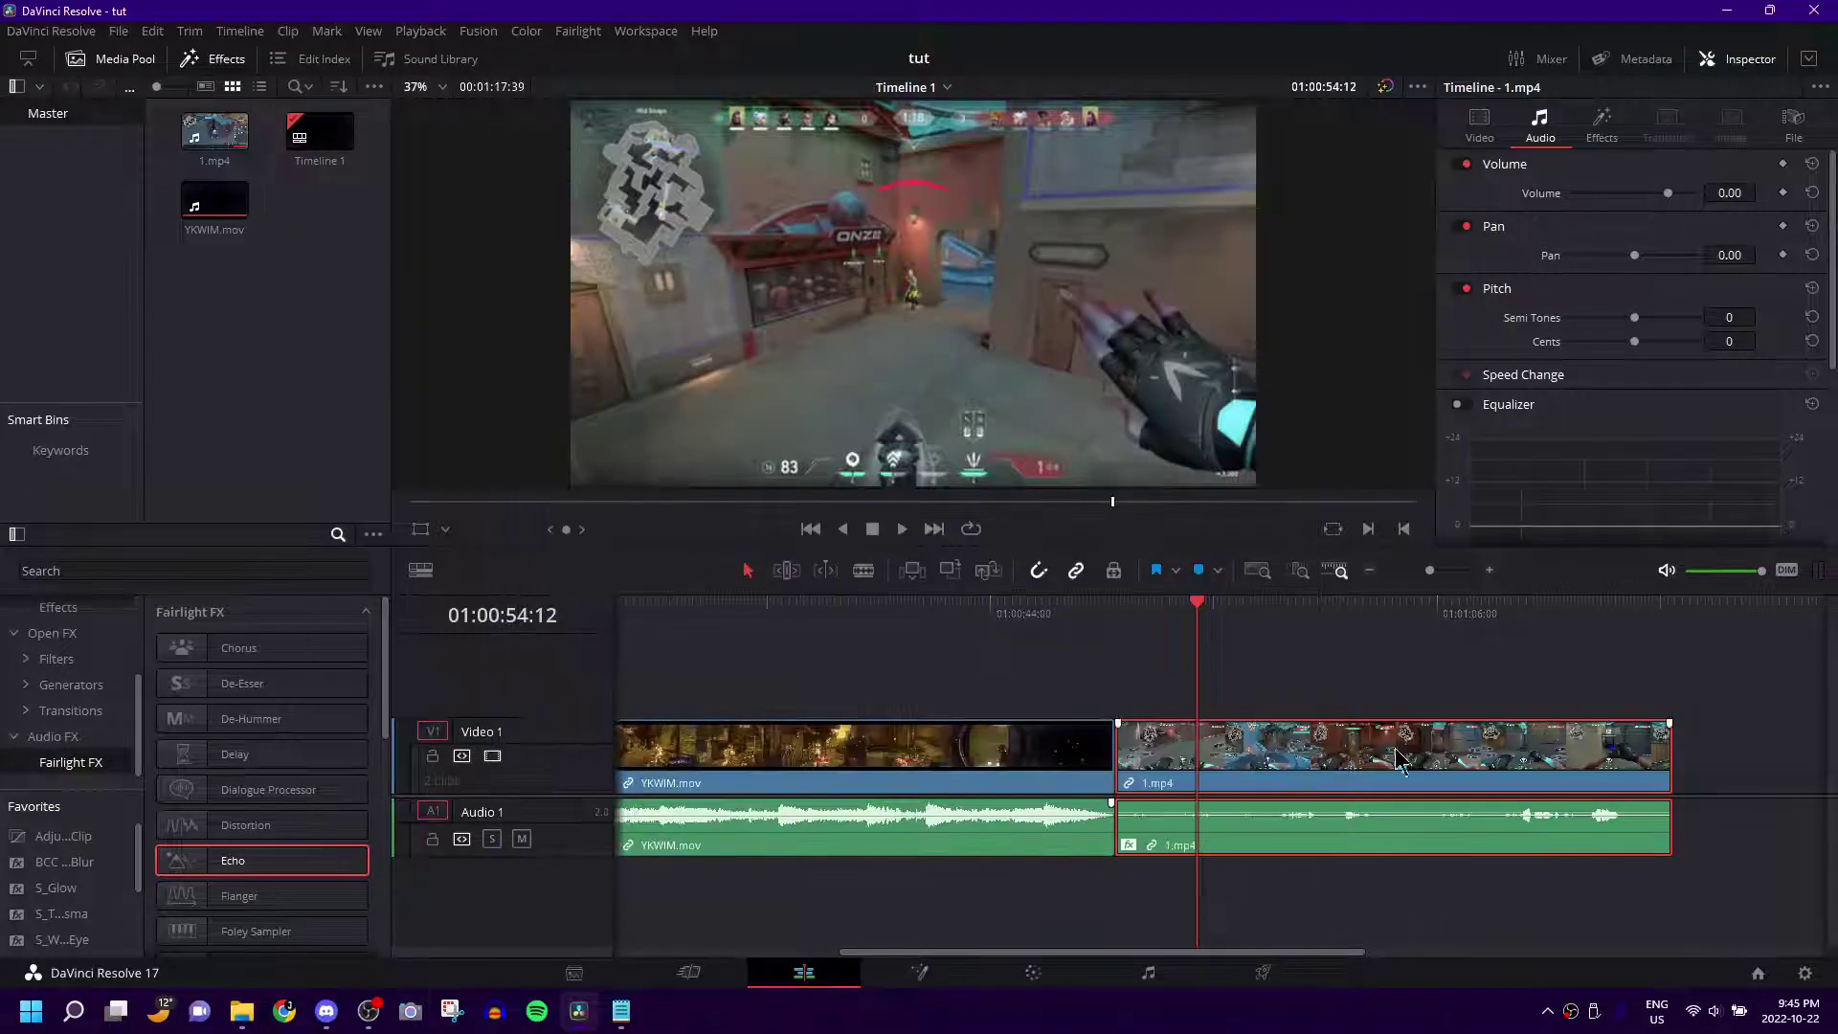
- Show the default Echo parameters and play 1.mp4 from its start to hear the echo
click(1601, 125)
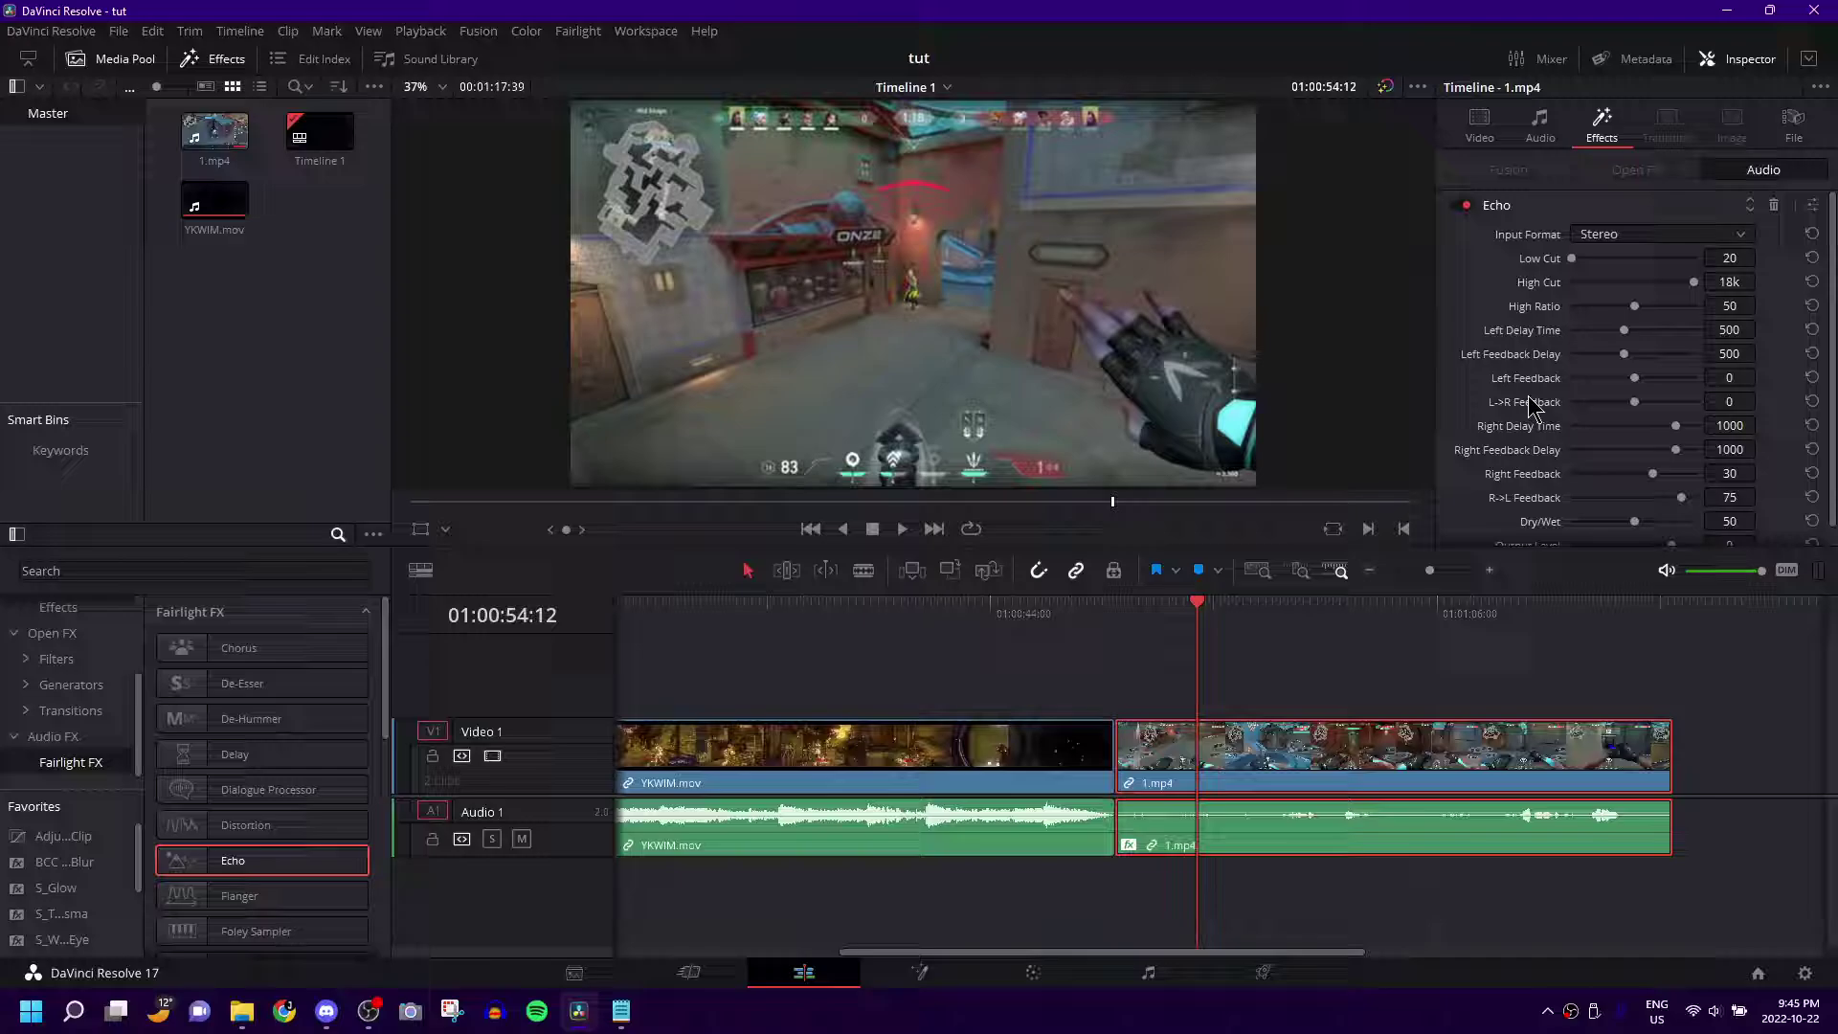
click(1157, 608)
key(space)
key(space)
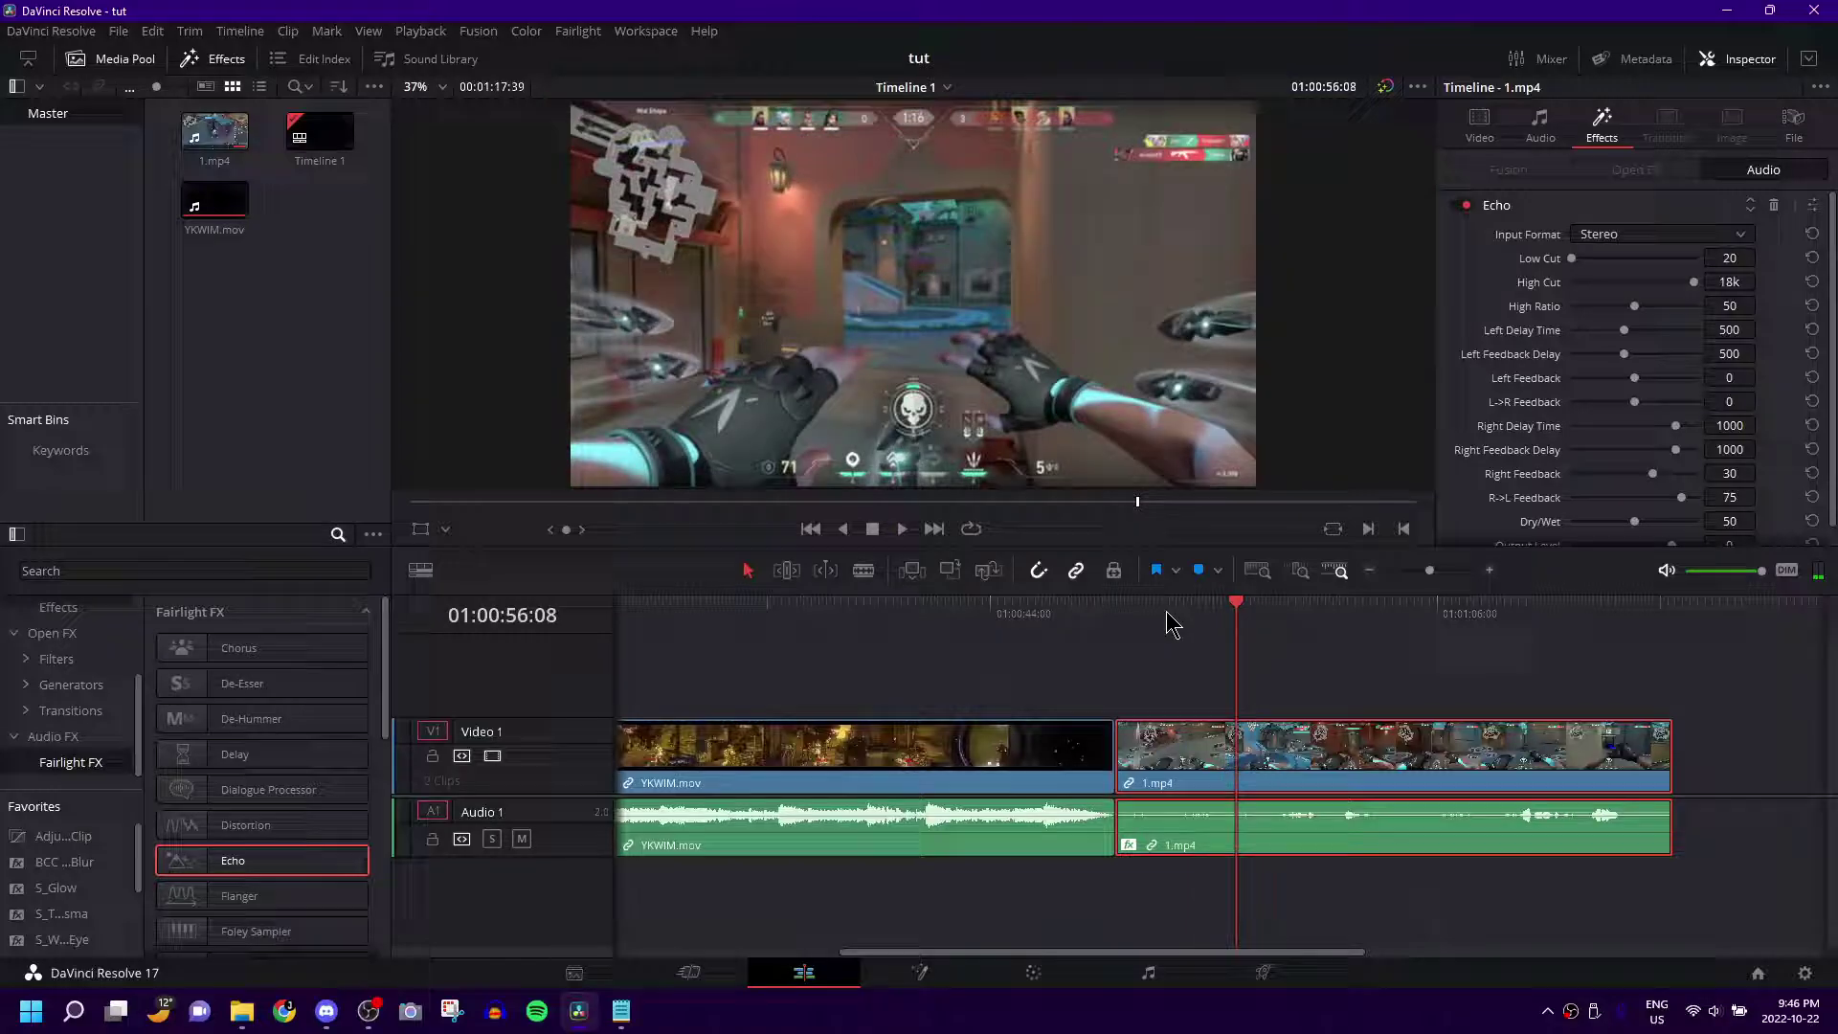
click(1170, 615)
click(1138, 623)
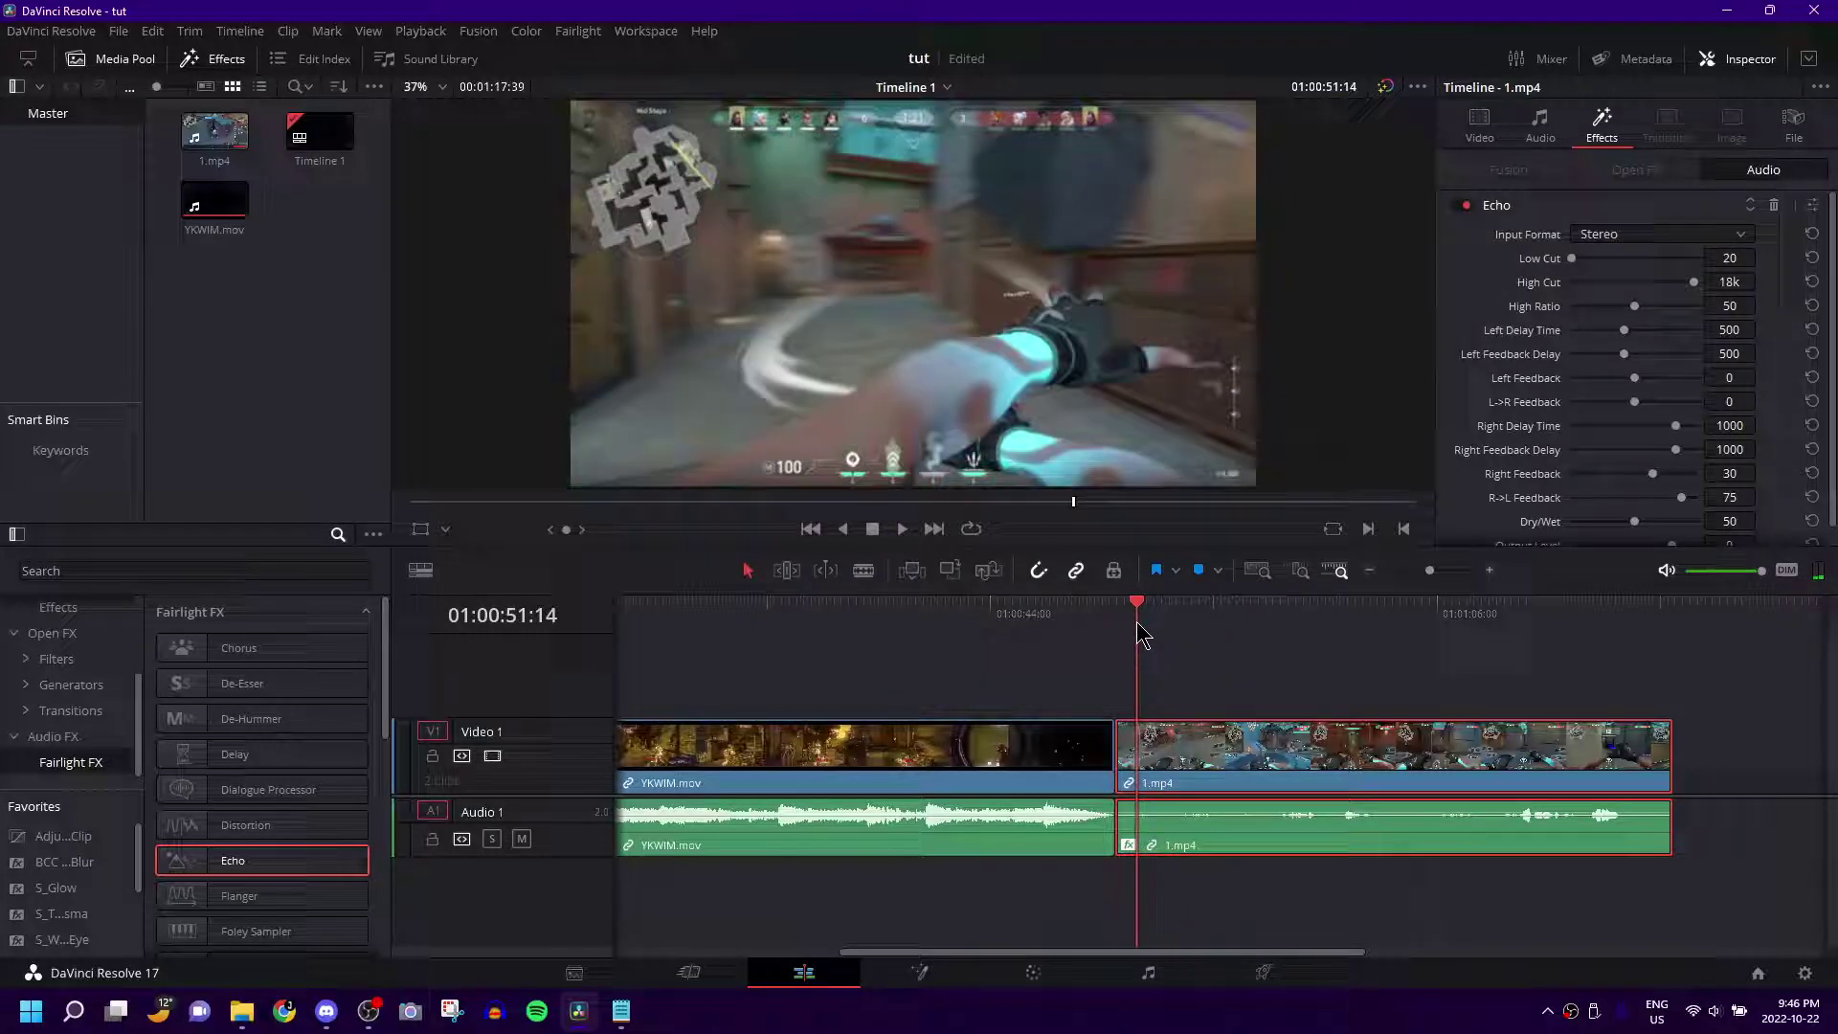
click(1116, 621)
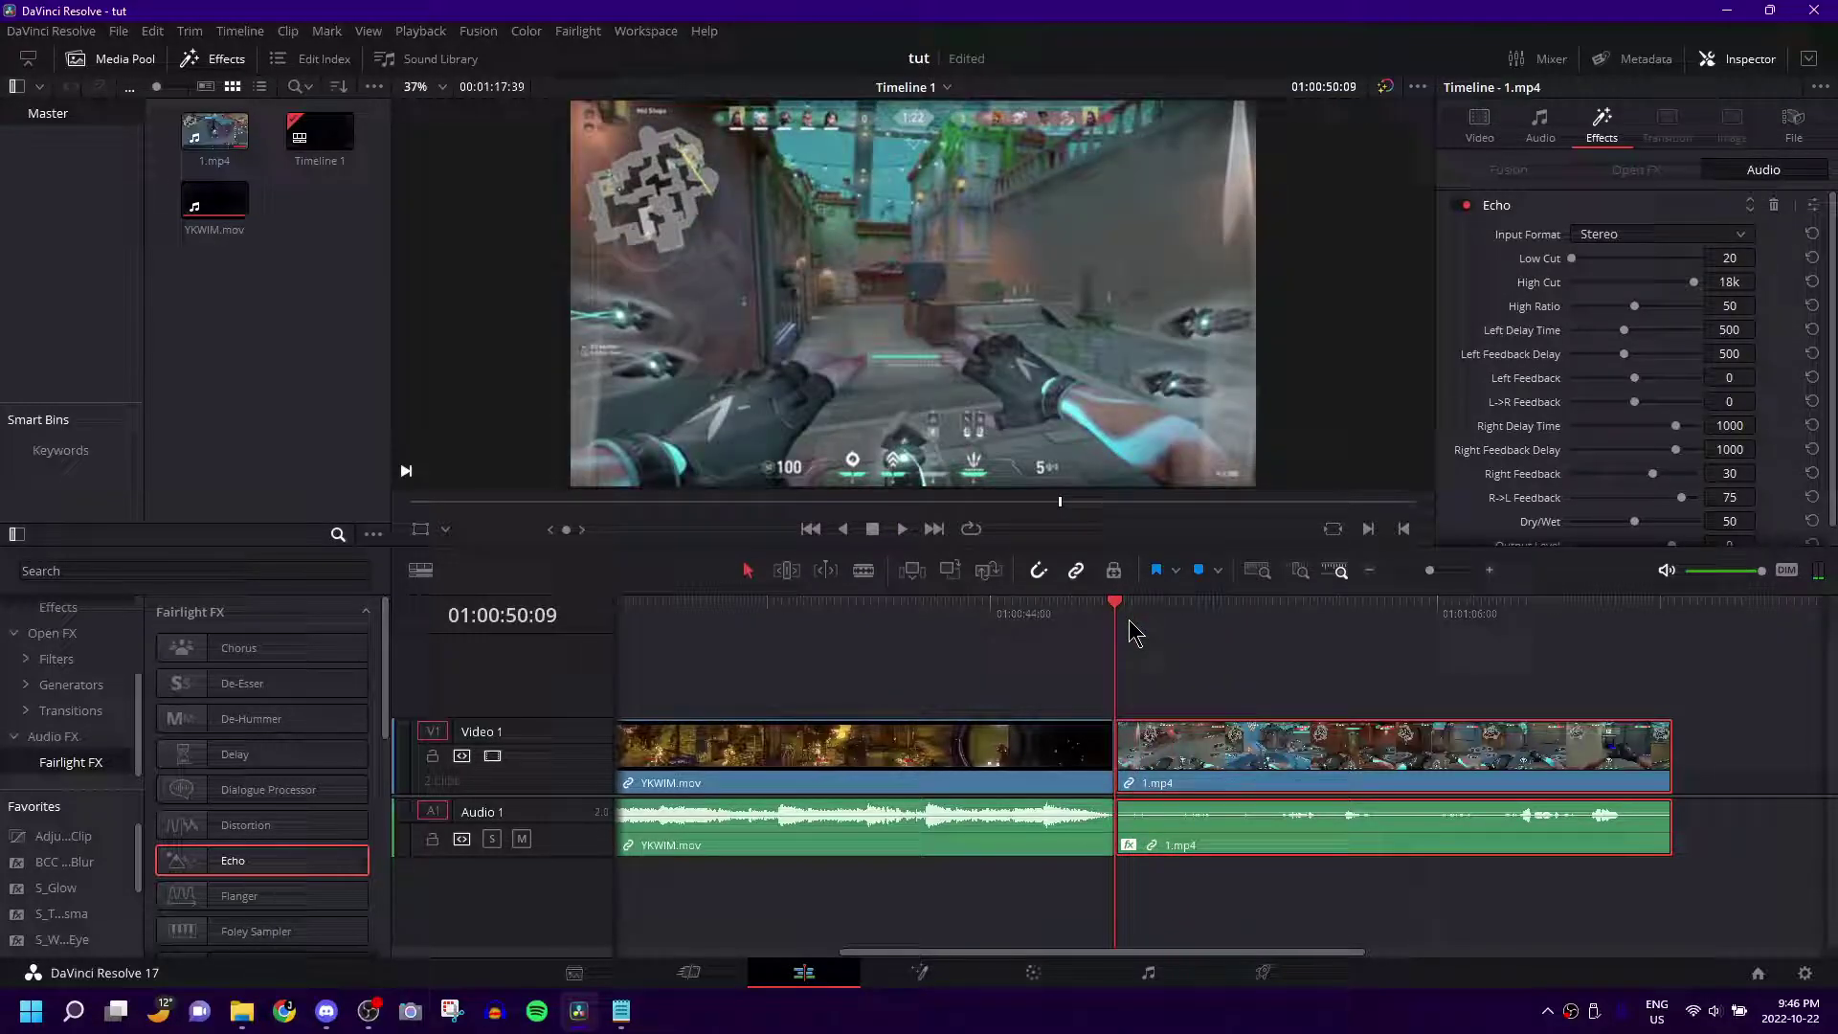
key(space)
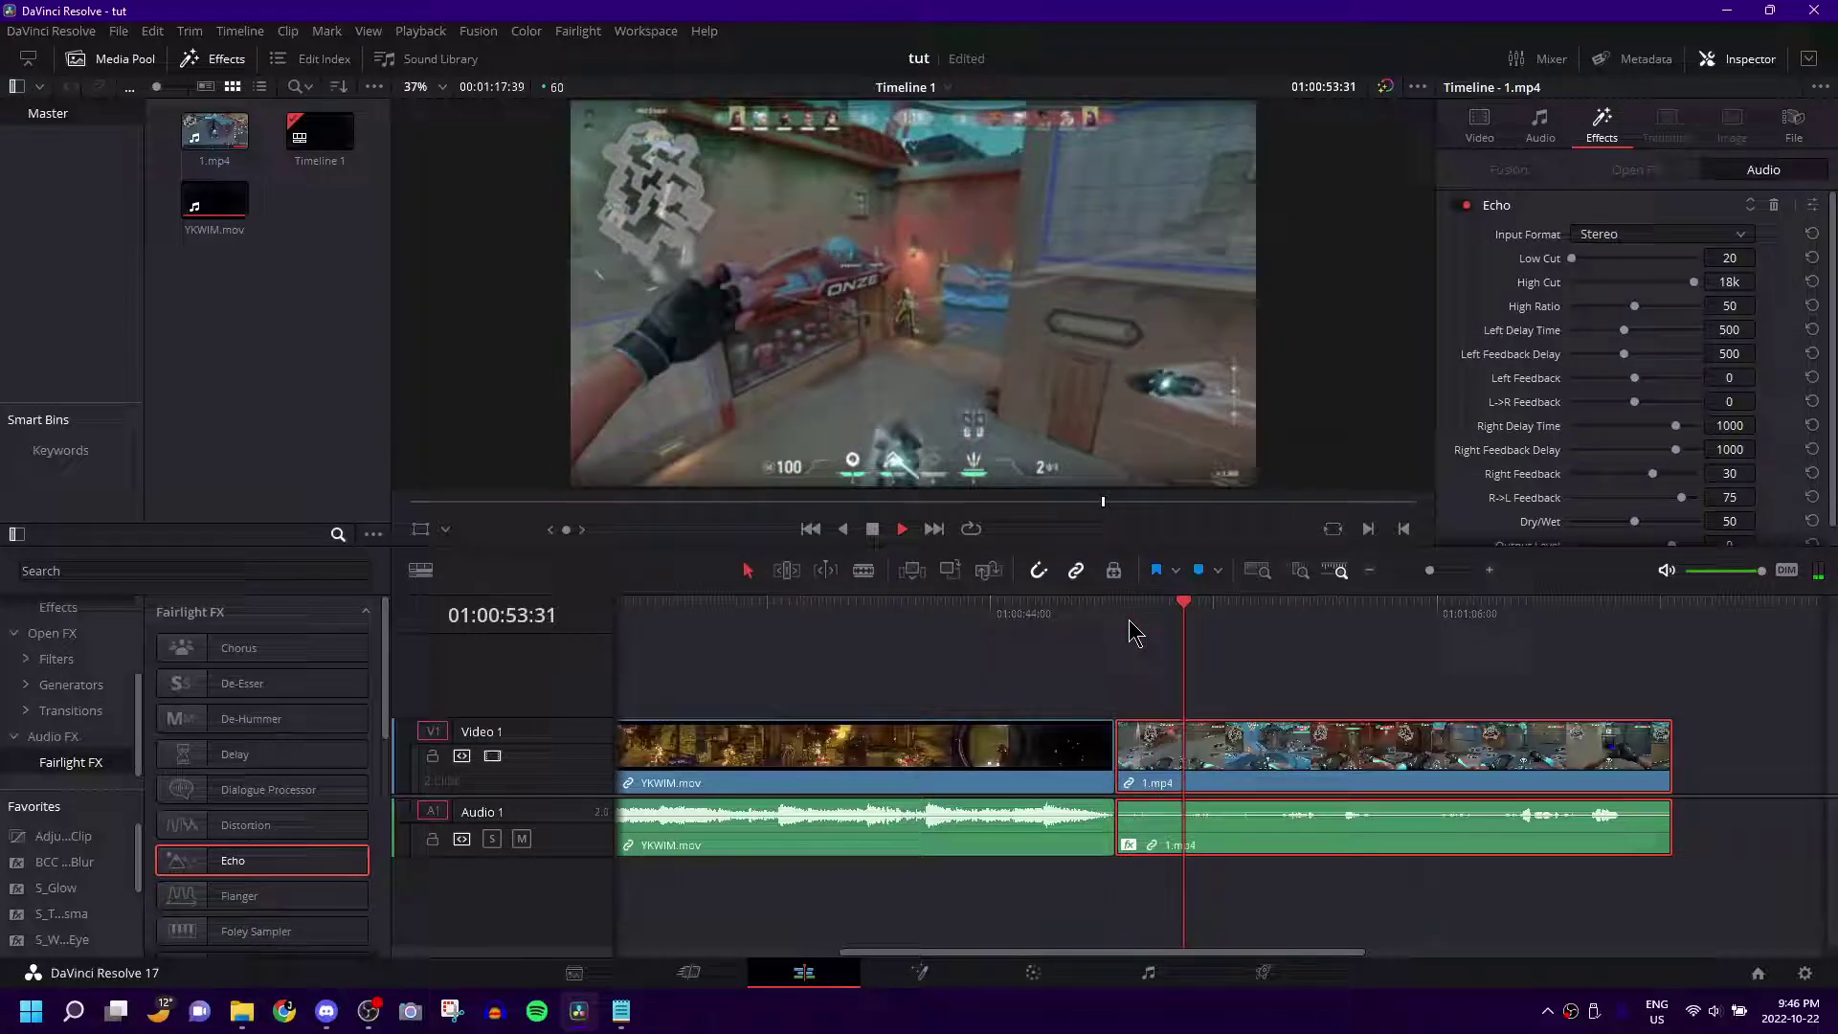
key(space)
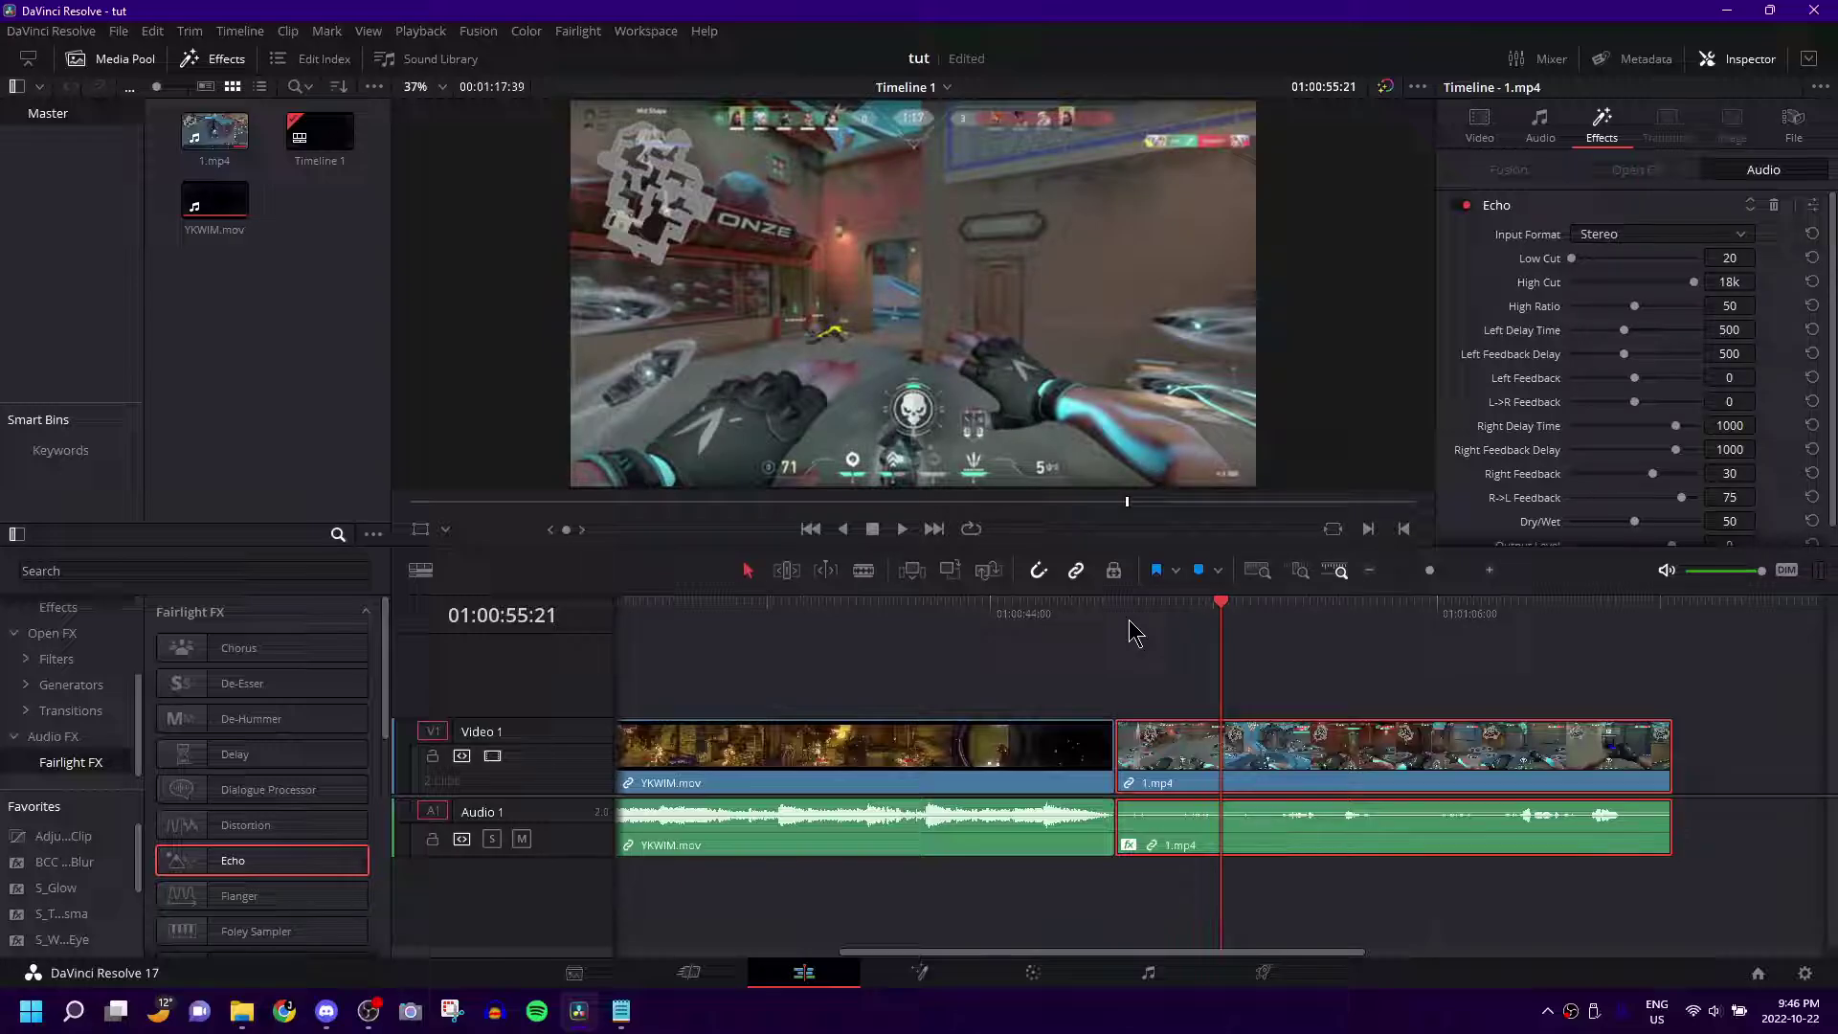
scroll(1474, 473, down, 1)
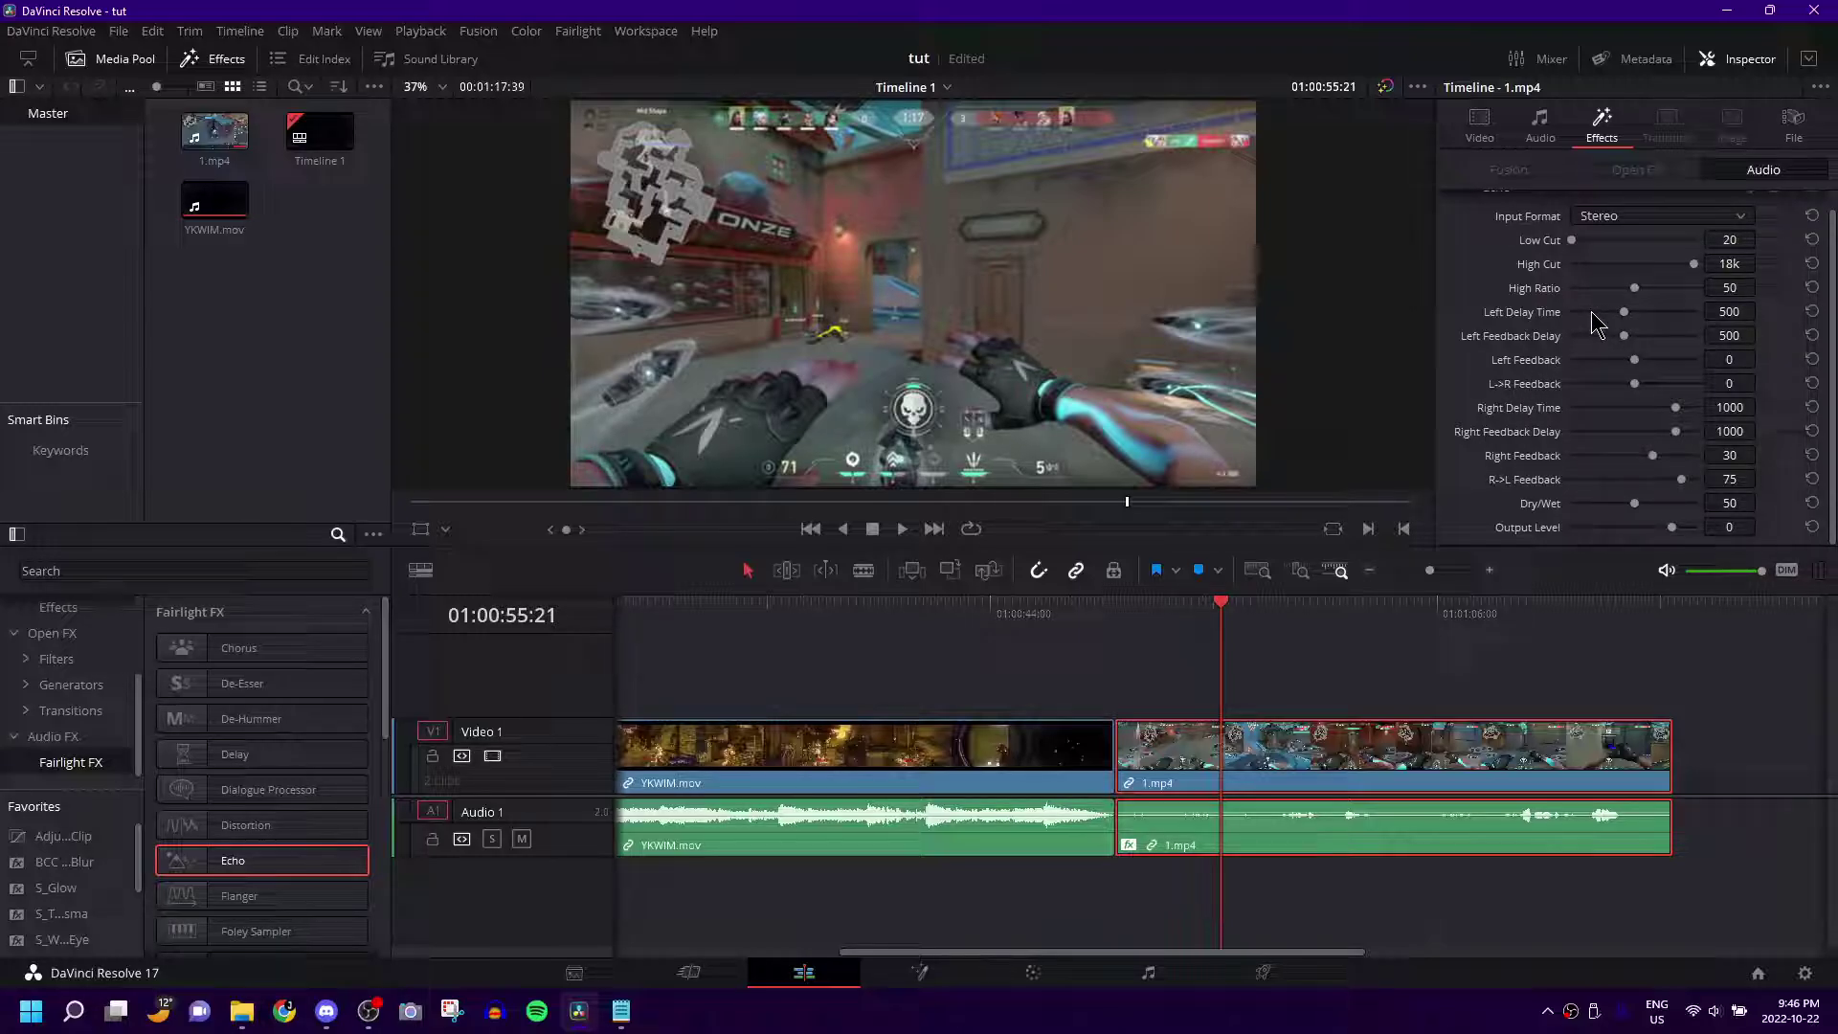
- Shorten the echo: Left Delay about 220, Right Delay 229, feedback delays about 265 and 200
click(1724, 316)
key(ctrl+z)
drag(1624, 335, 1594, 312)
drag(1606, 409, 1595, 409)
click(1598, 431)
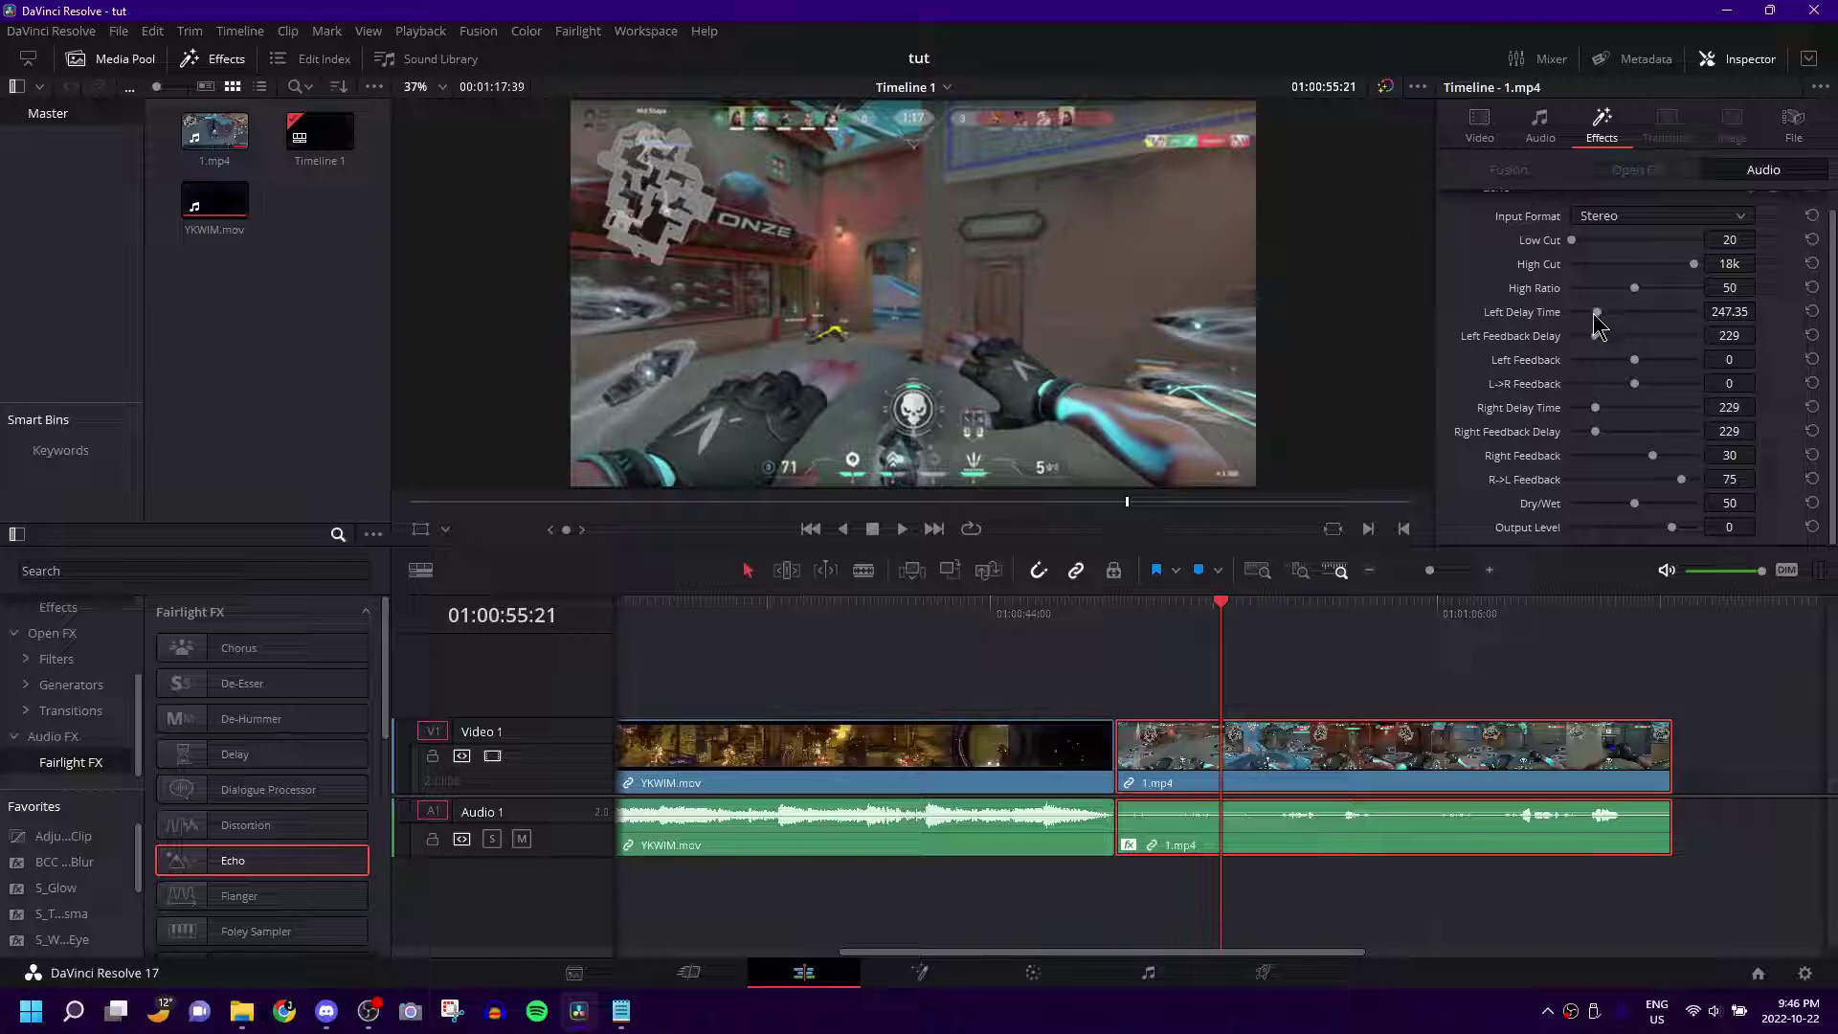
drag(1592, 308, 1595, 308)
- Play 1.mp4 from about 01:00:51:06 to hear the shorter echo
click(1137, 605)
key(space)
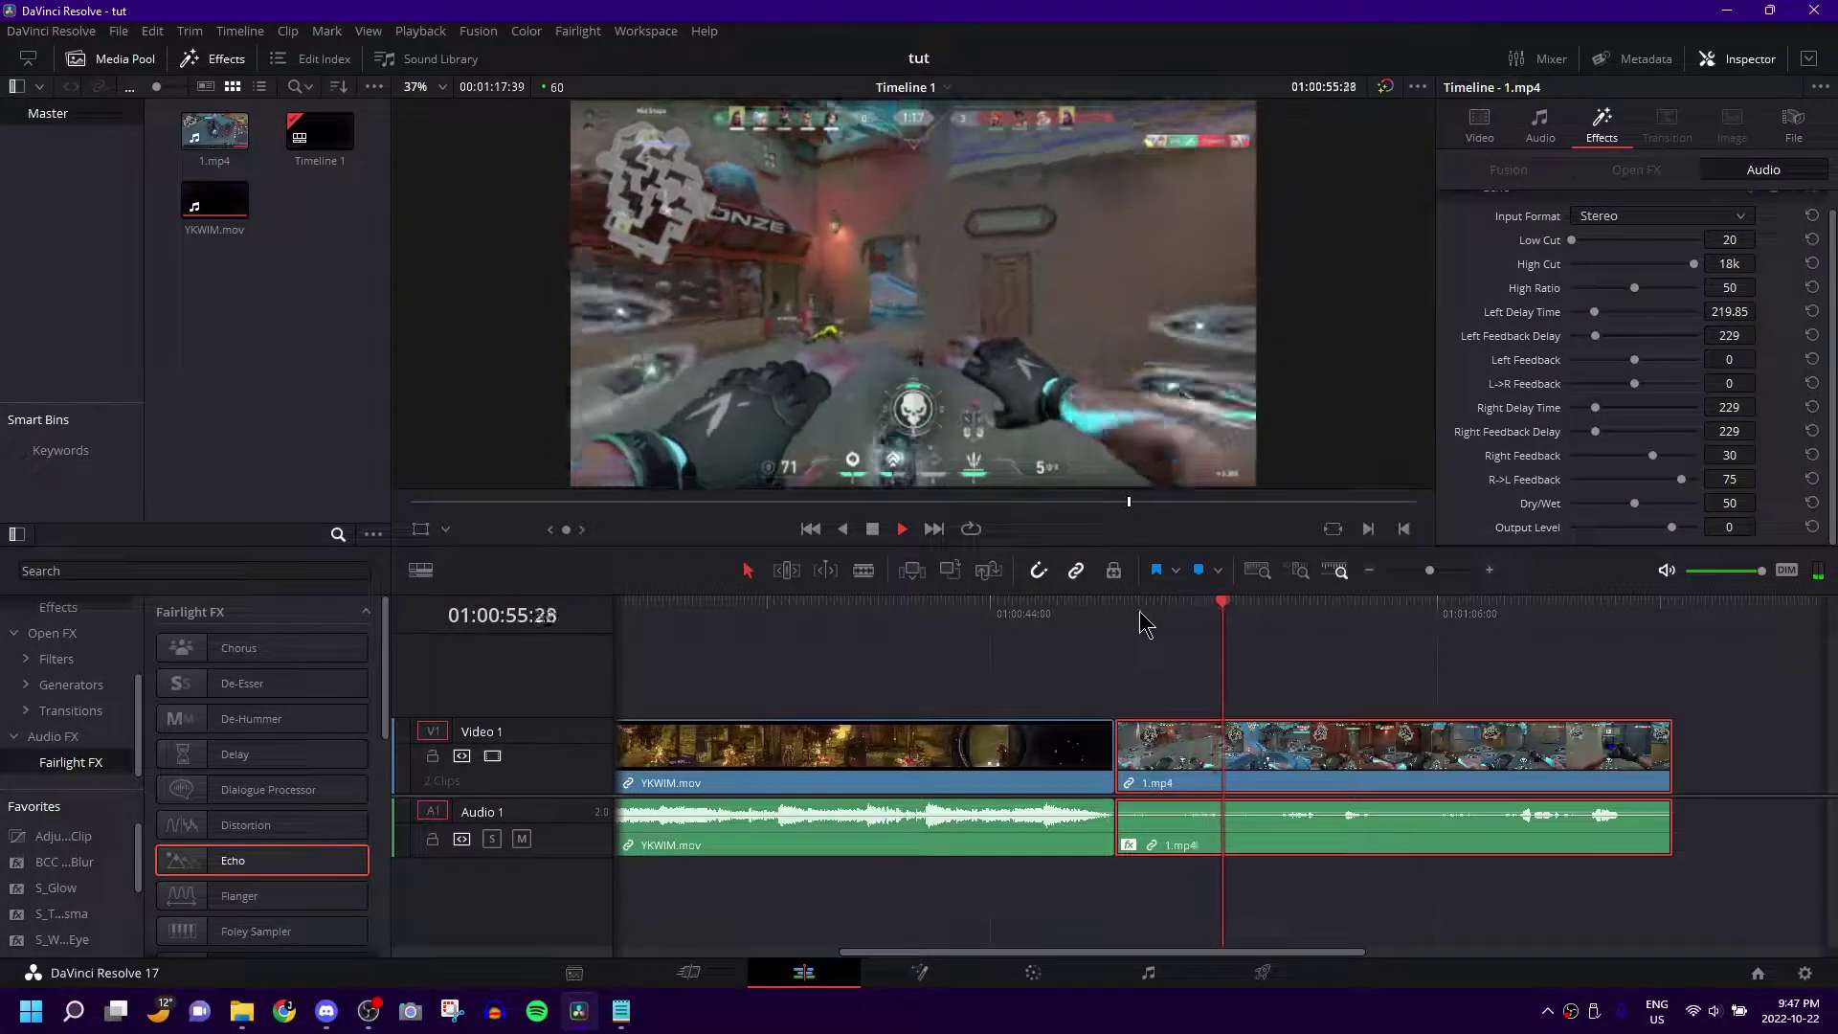
key(space)
scroll(1536, 311, up, 1)
click(1540, 129)
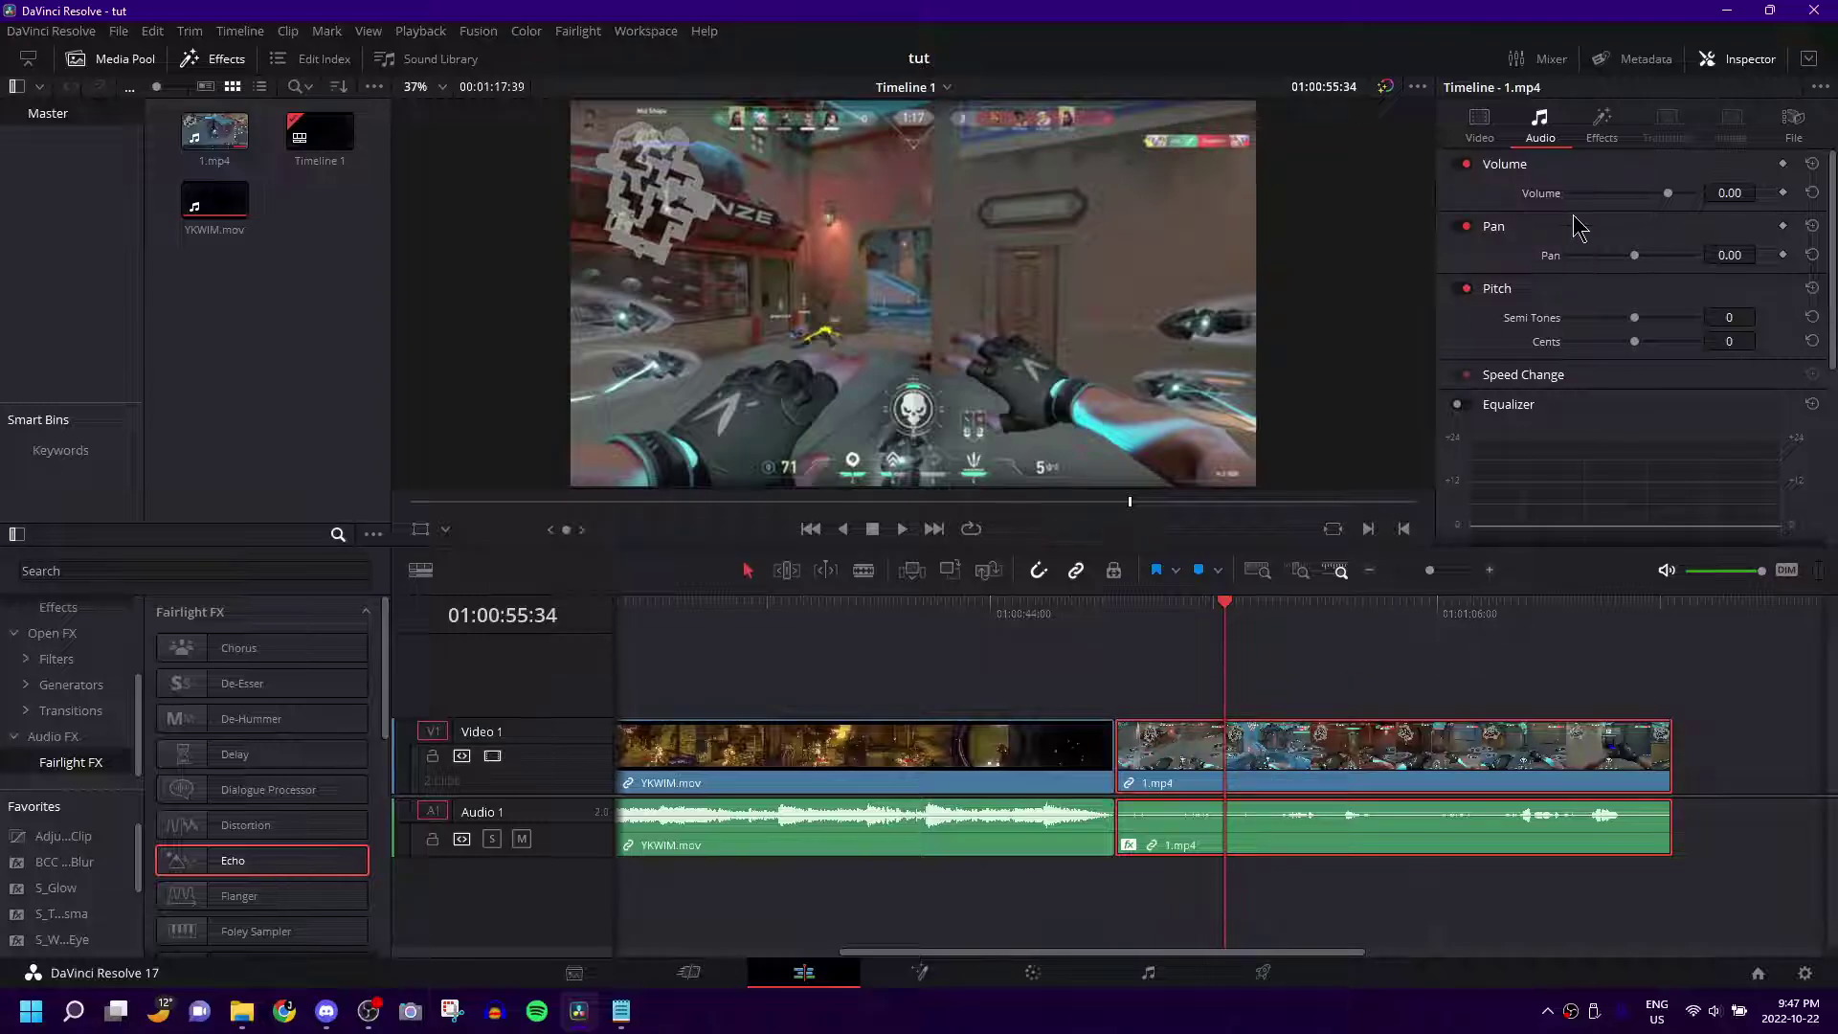
- Boost 1.mp4's volume to 9.16 and play from about 01:00:52:05 to check it
drag(1667, 193, 1676, 193)
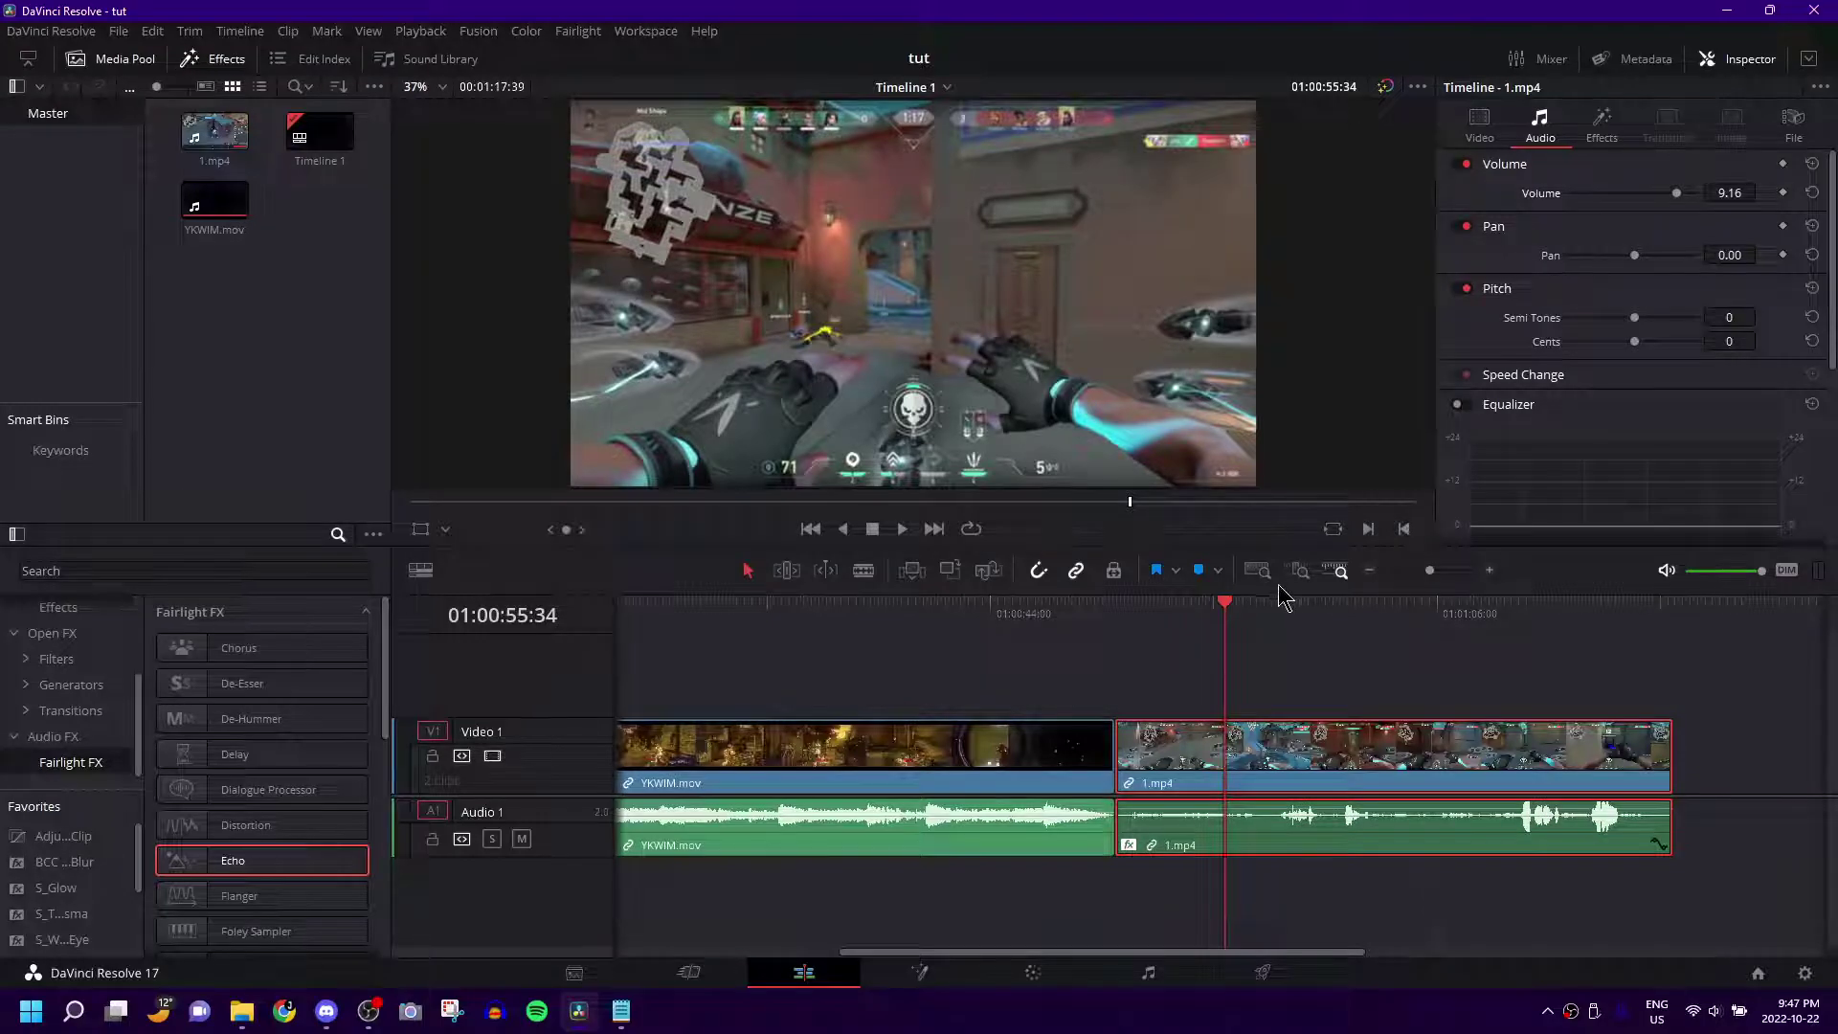
click(1155, 612)
key(space)
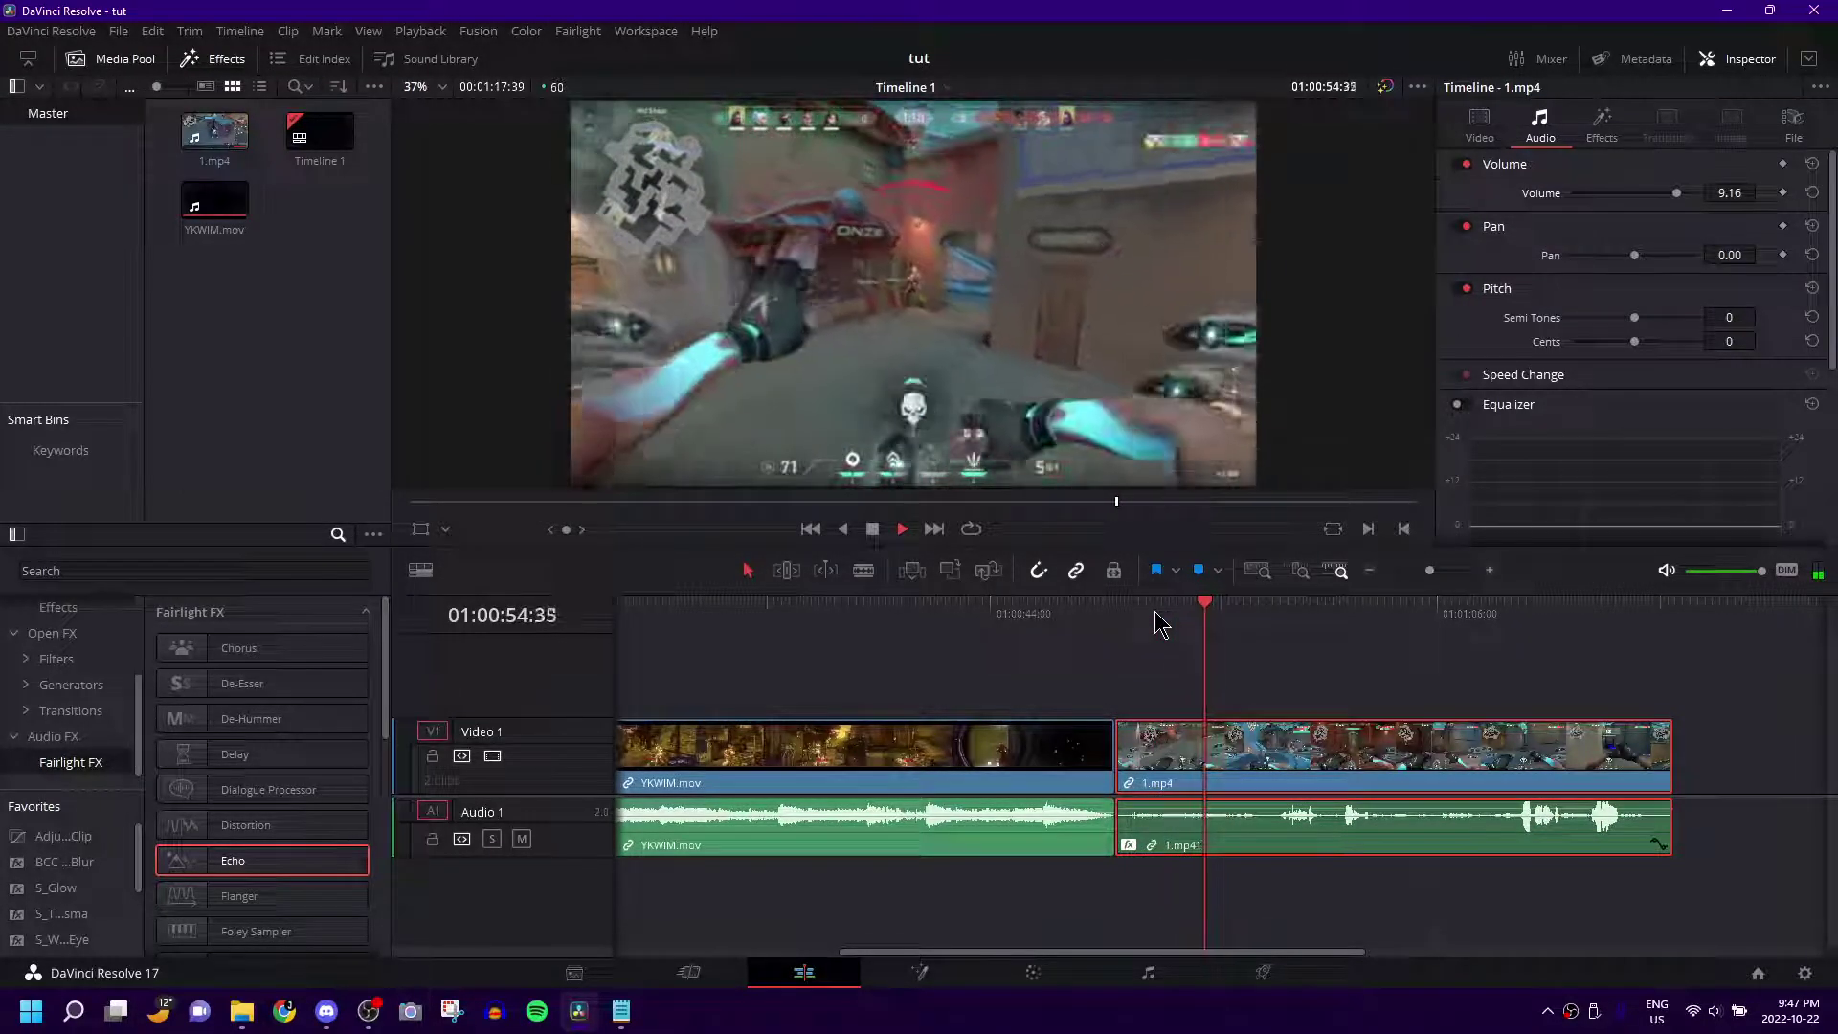
key(space)
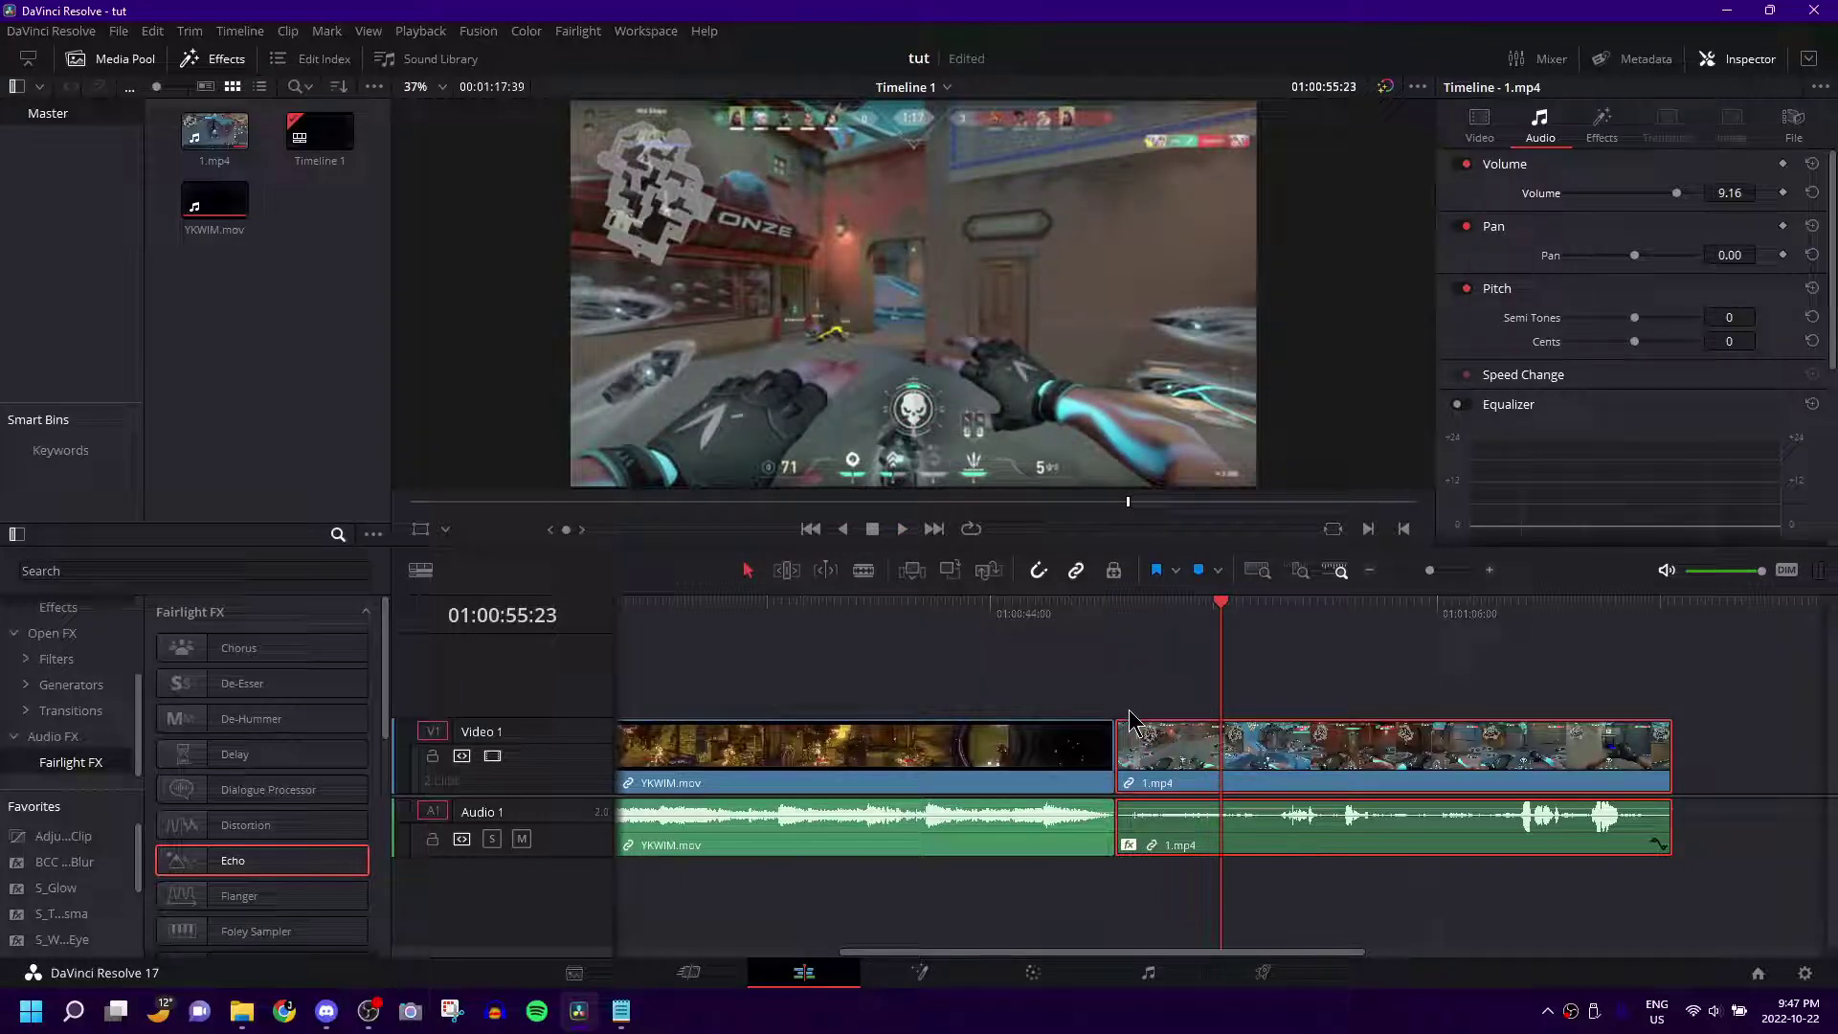
scroll(1129, 717, left, 5)
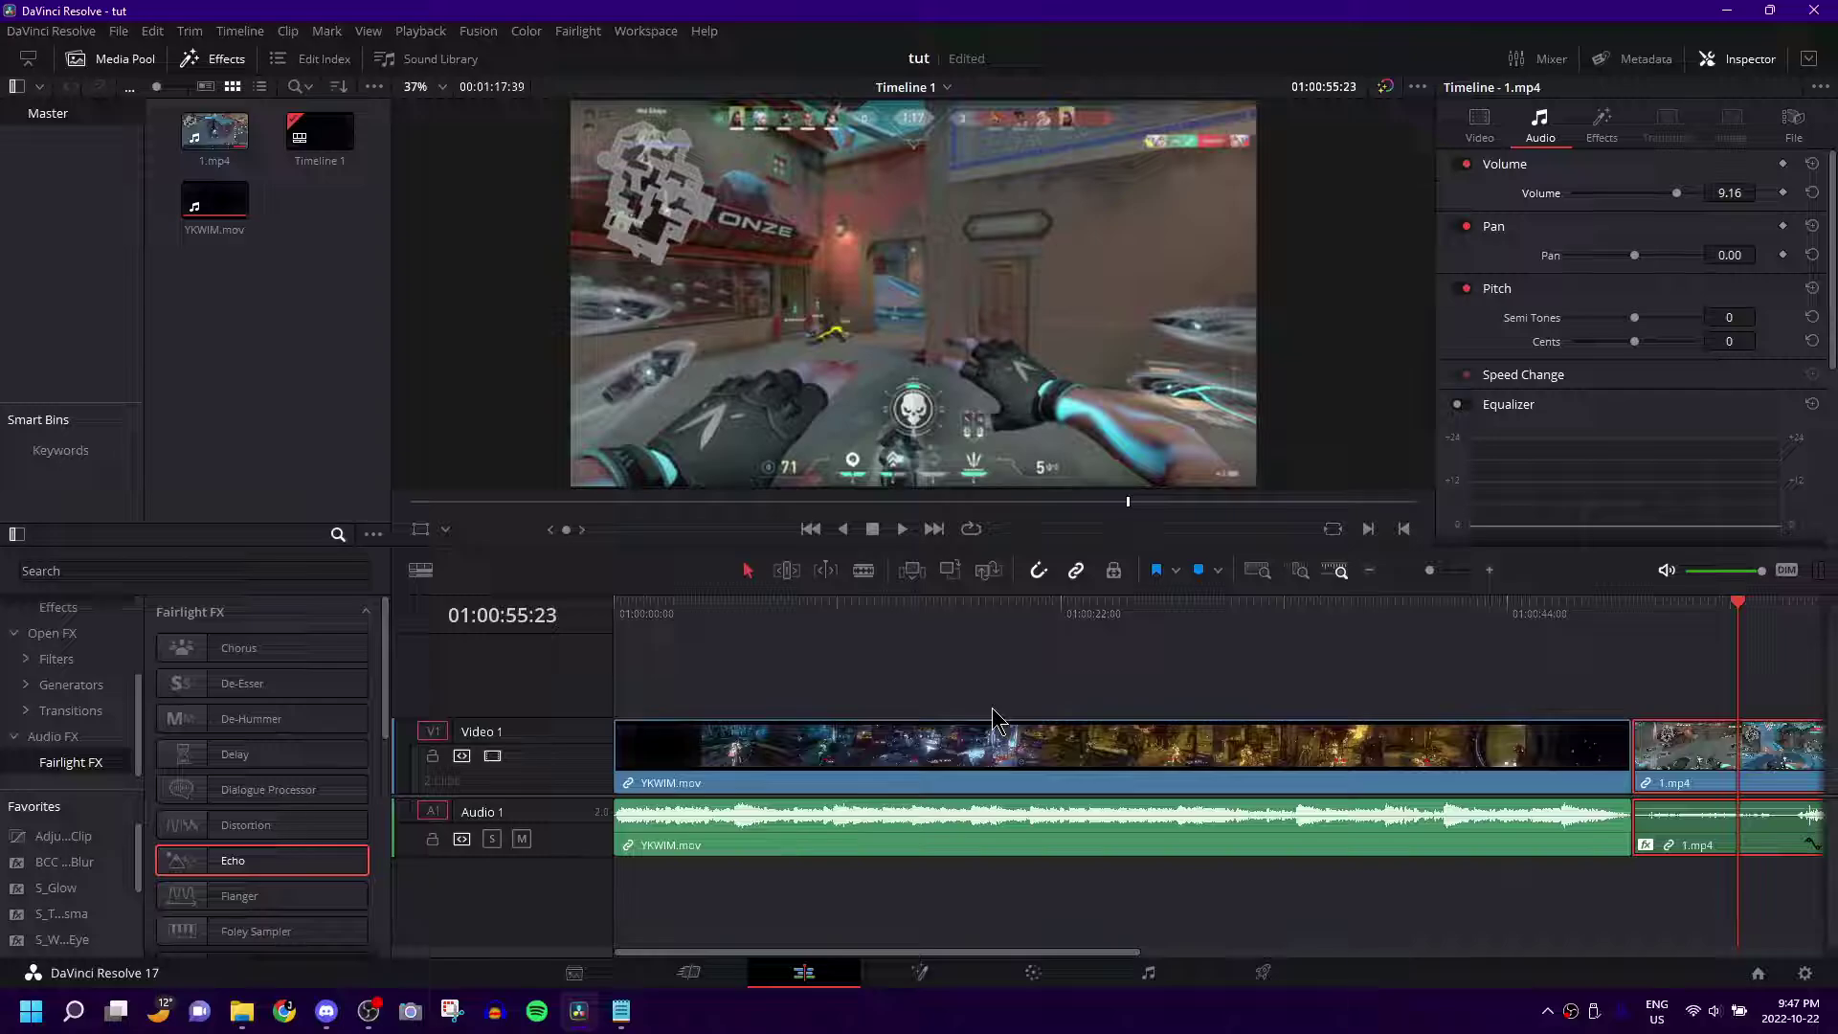
- Turn YKWIM.mov's volume down to -15.65 while playing it from 01:00:07:29
click(764, 605)
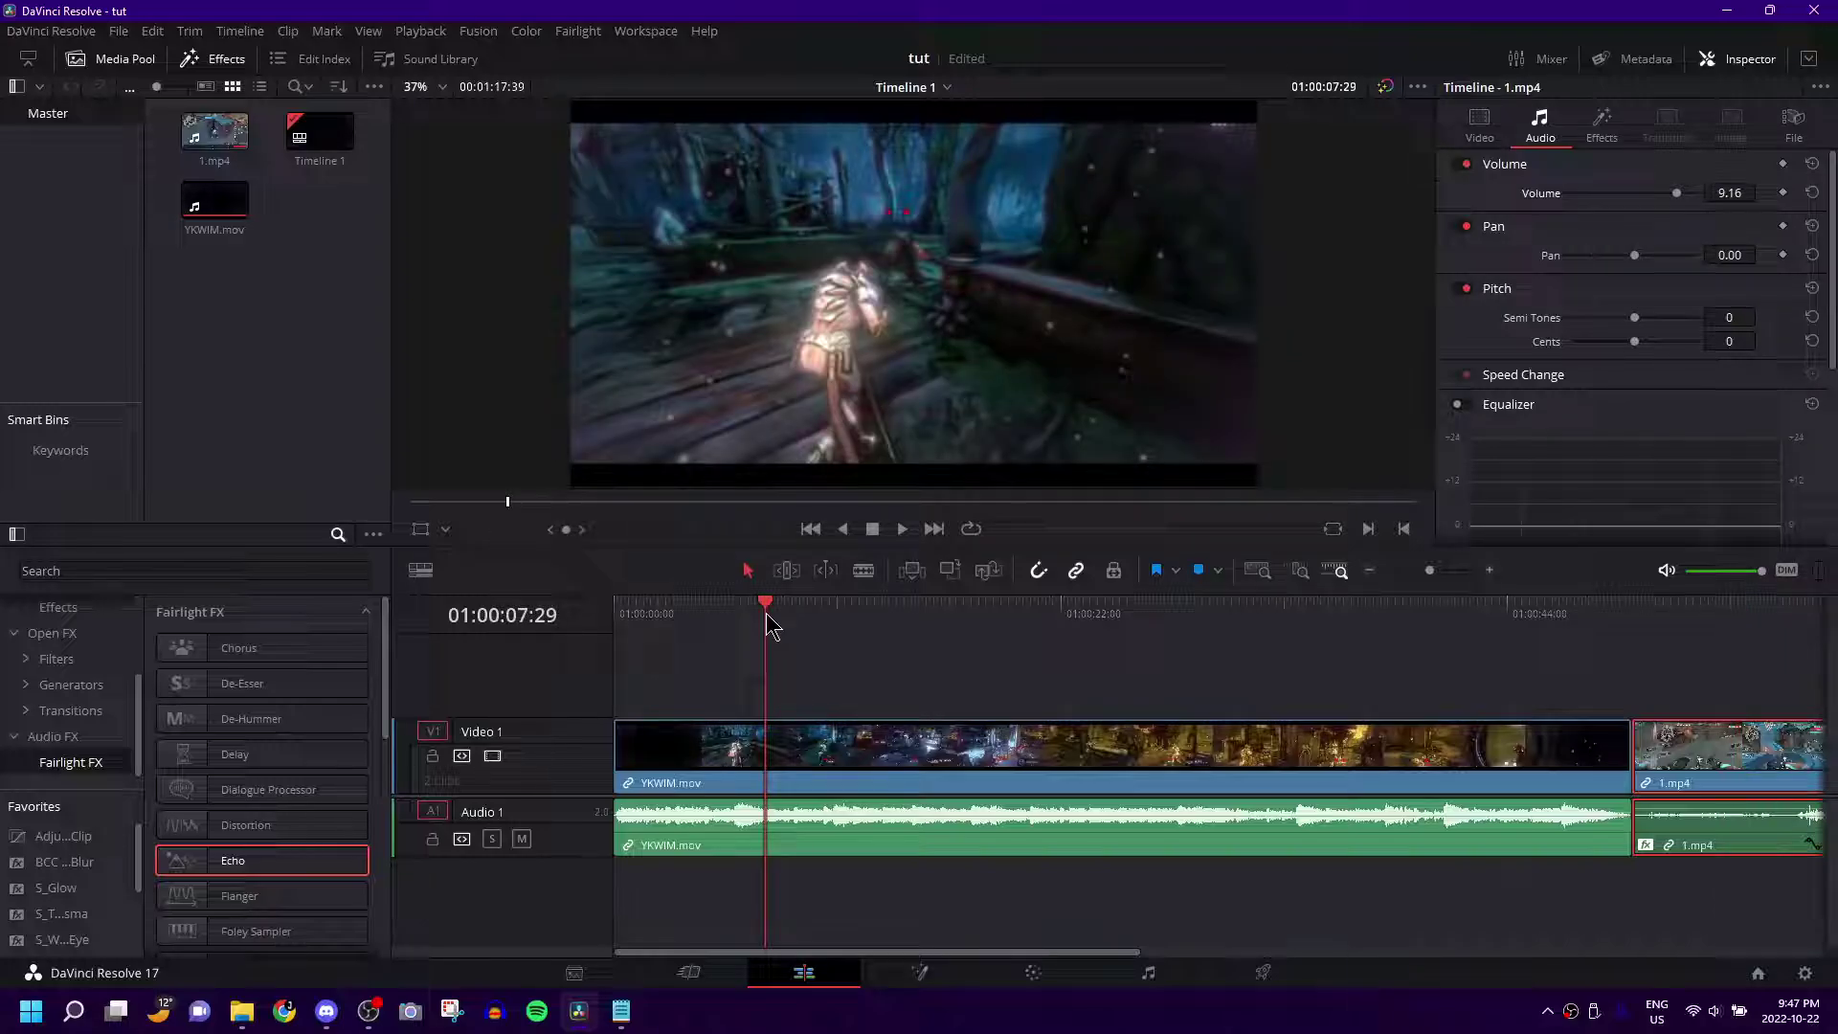
click(890, 741)
drag(1668, 193, 1660, 193)
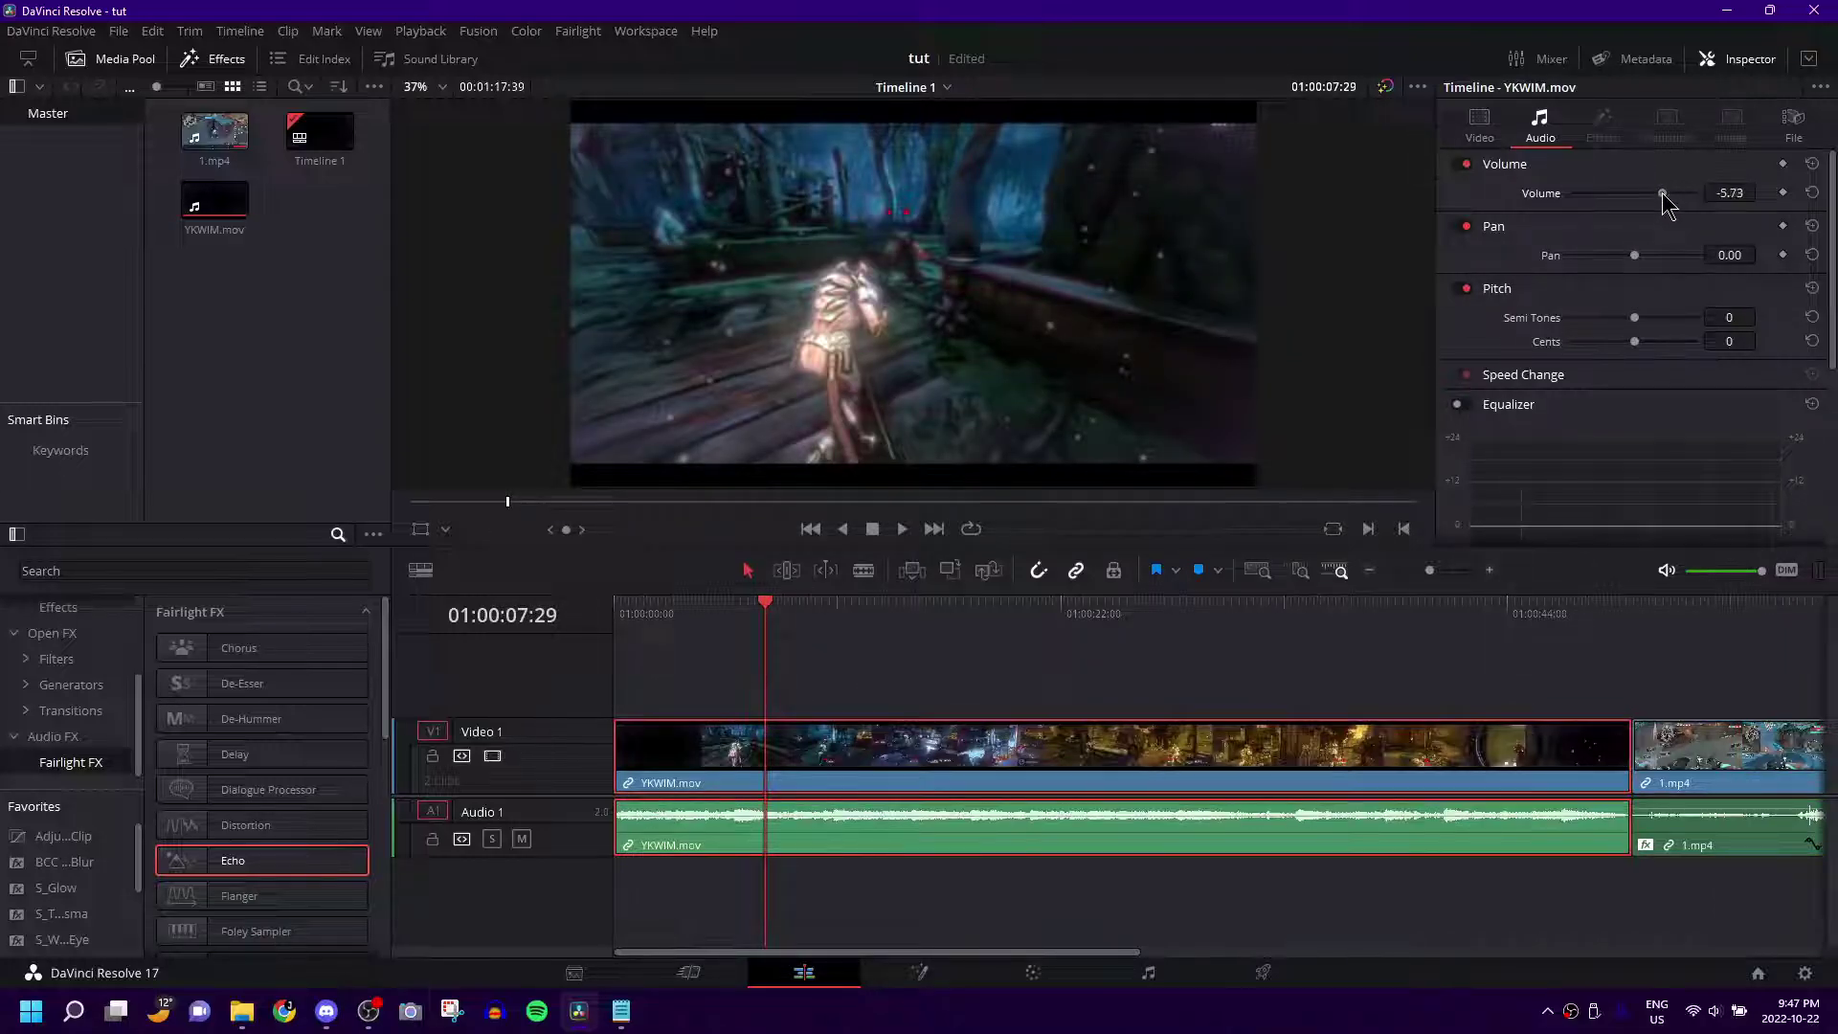
key(space)
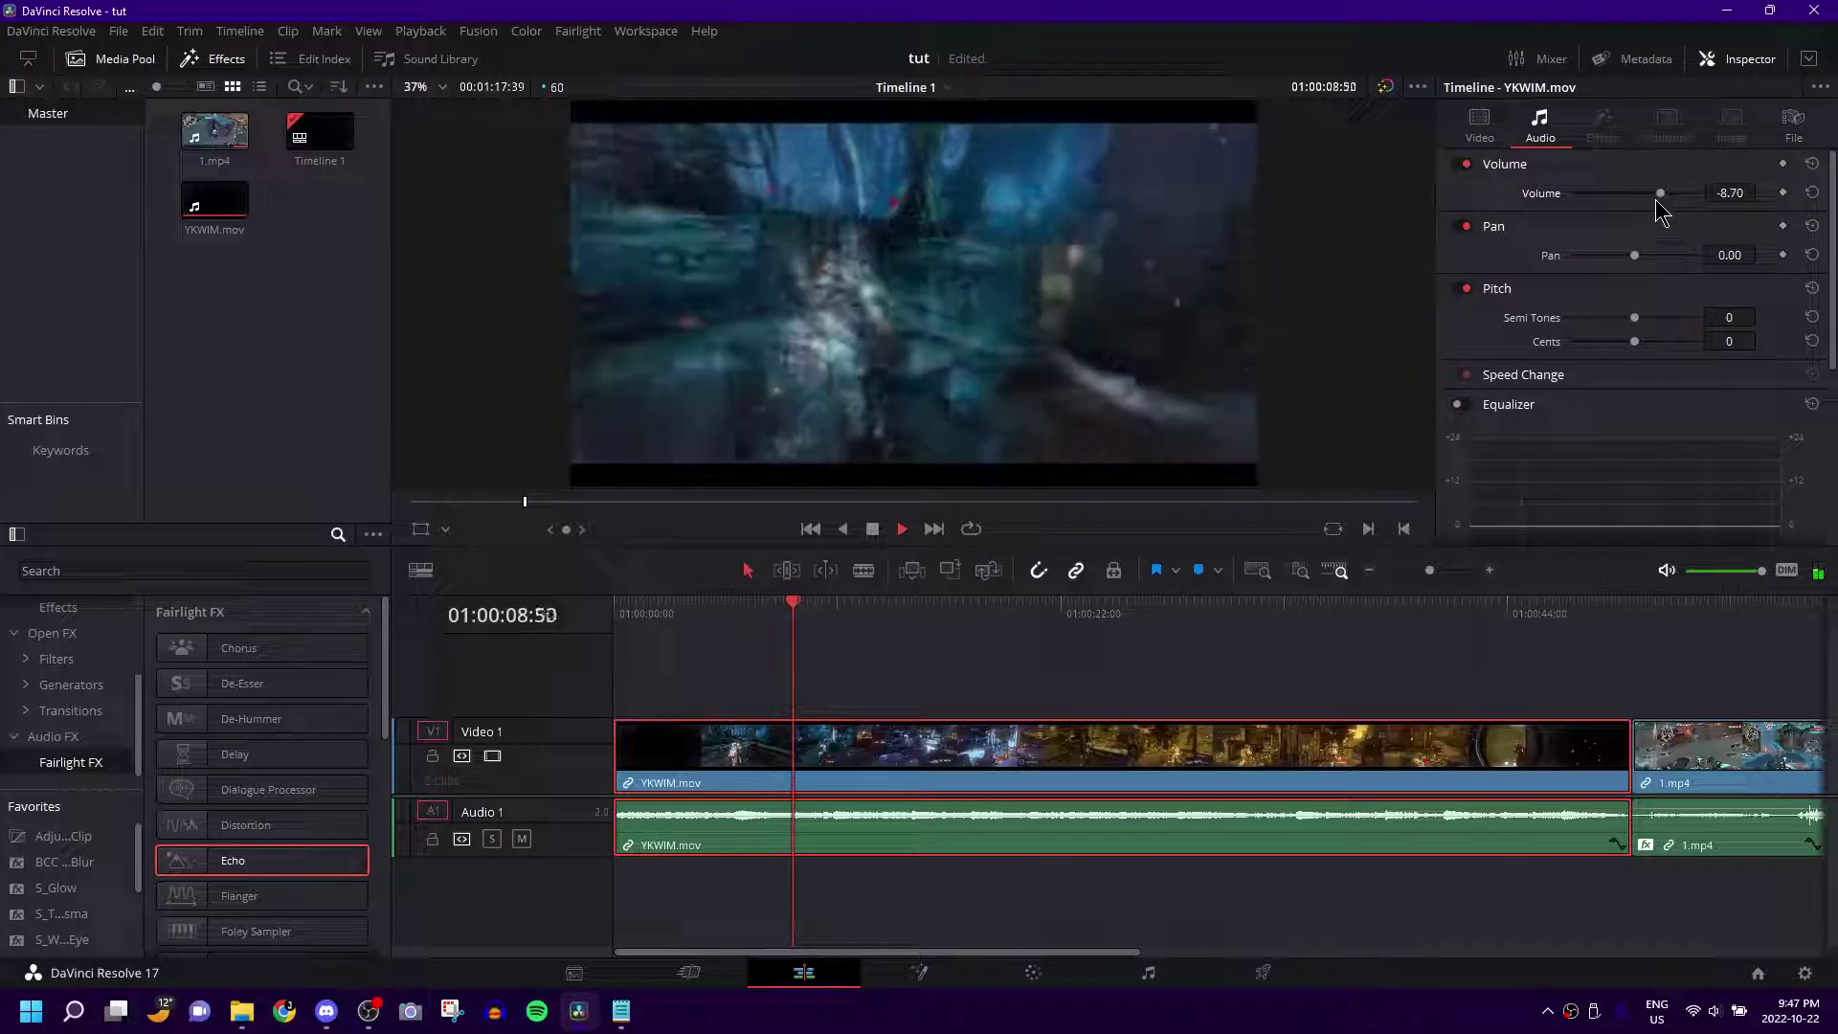
drag(1657, 195, 1652, 196)
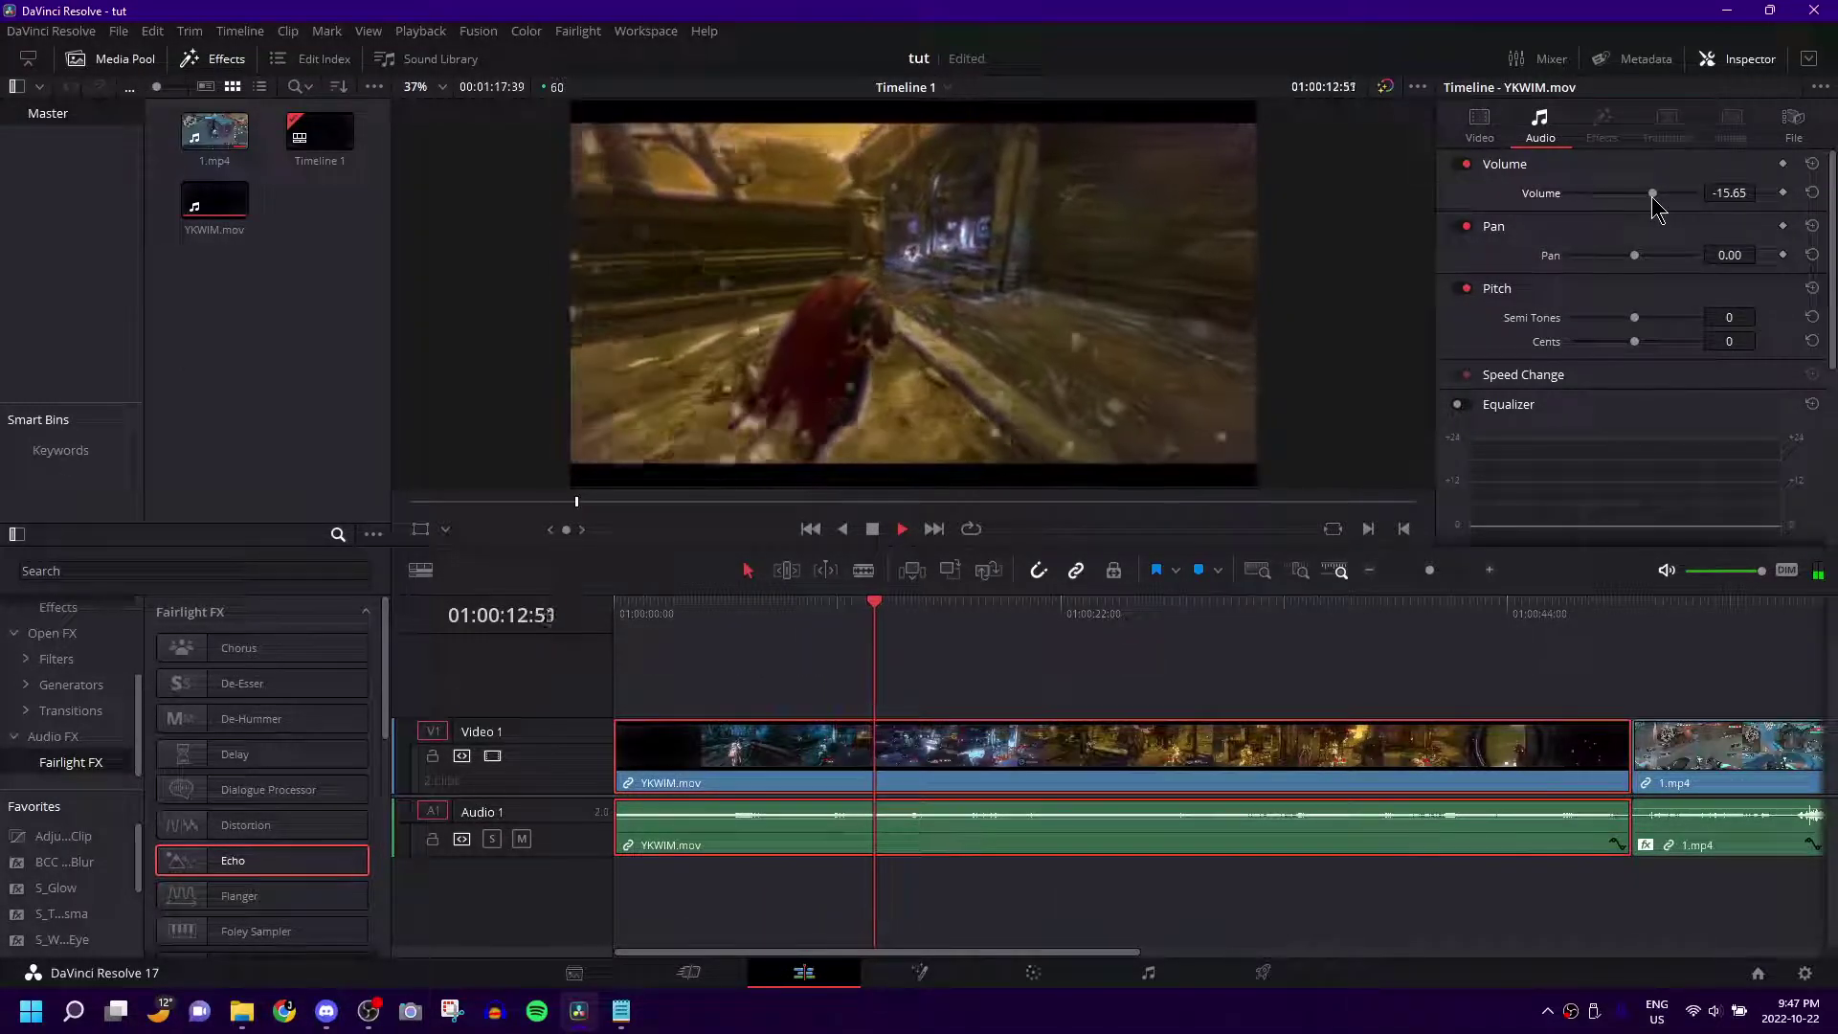
key(space)
click(1627, 601)
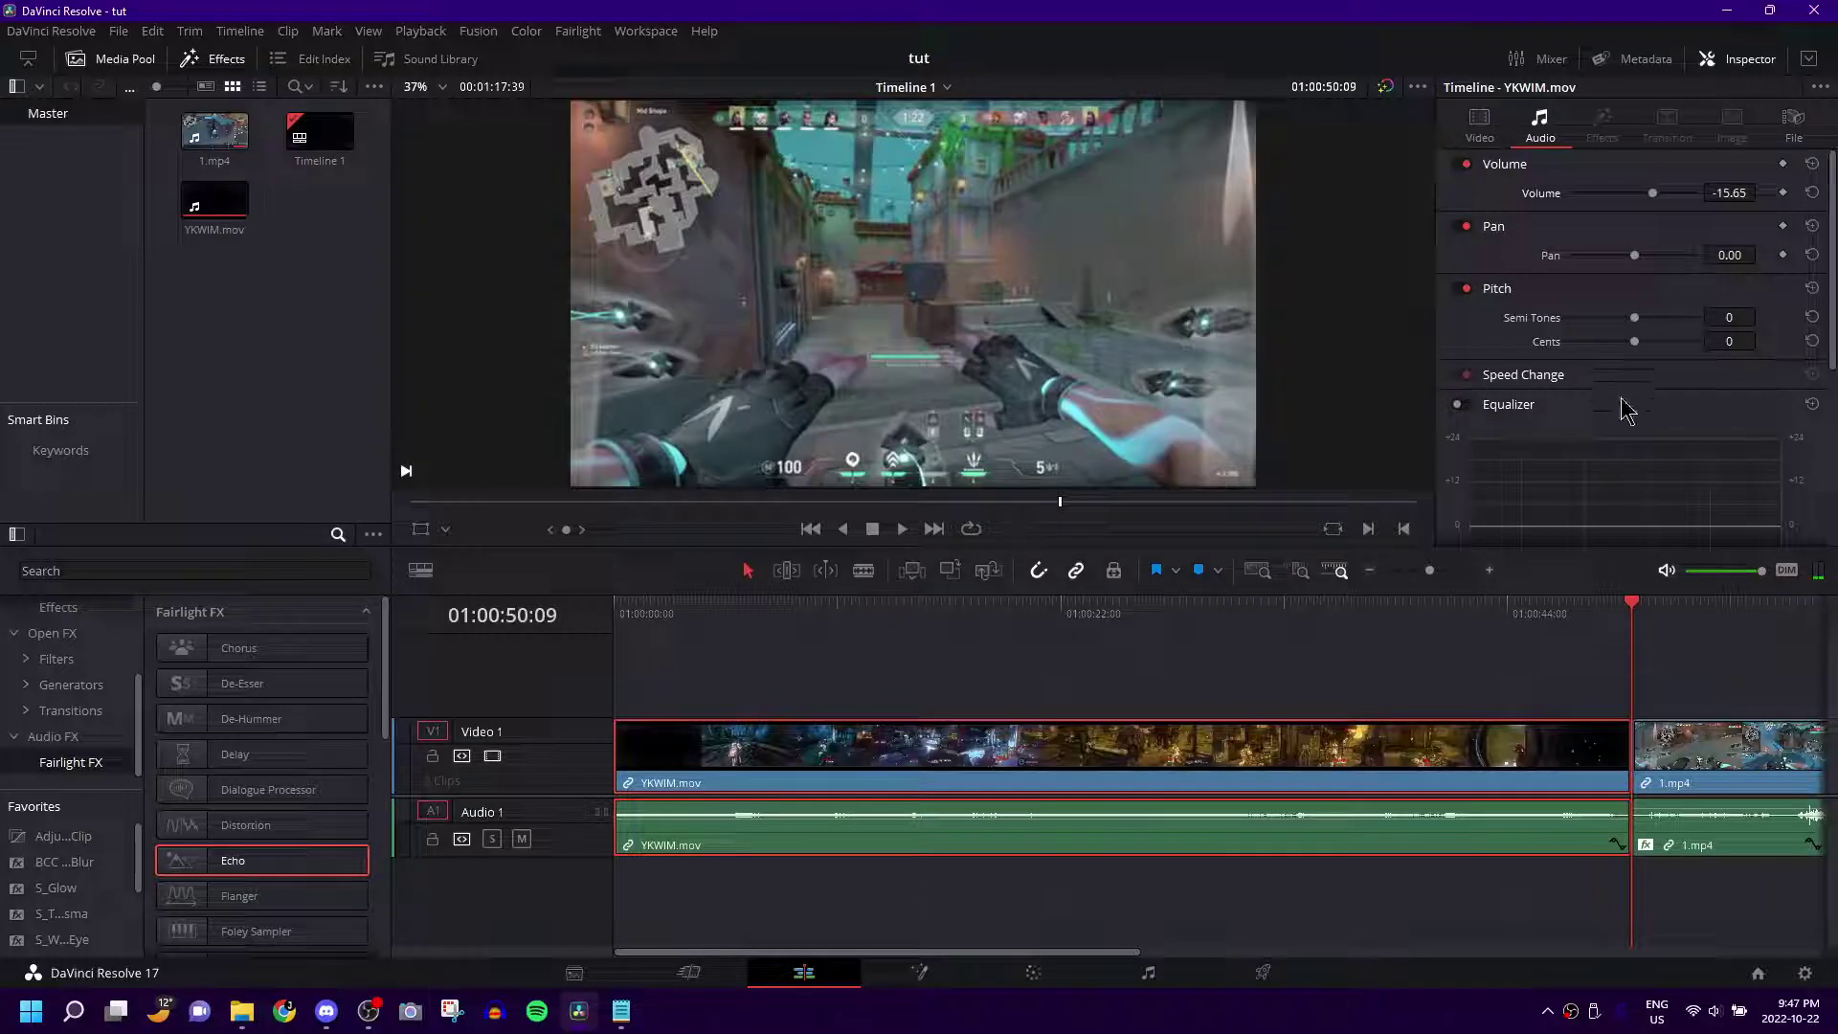
scroll(1536, 697, right, 4)
scroll(1531, 689, right, 4)
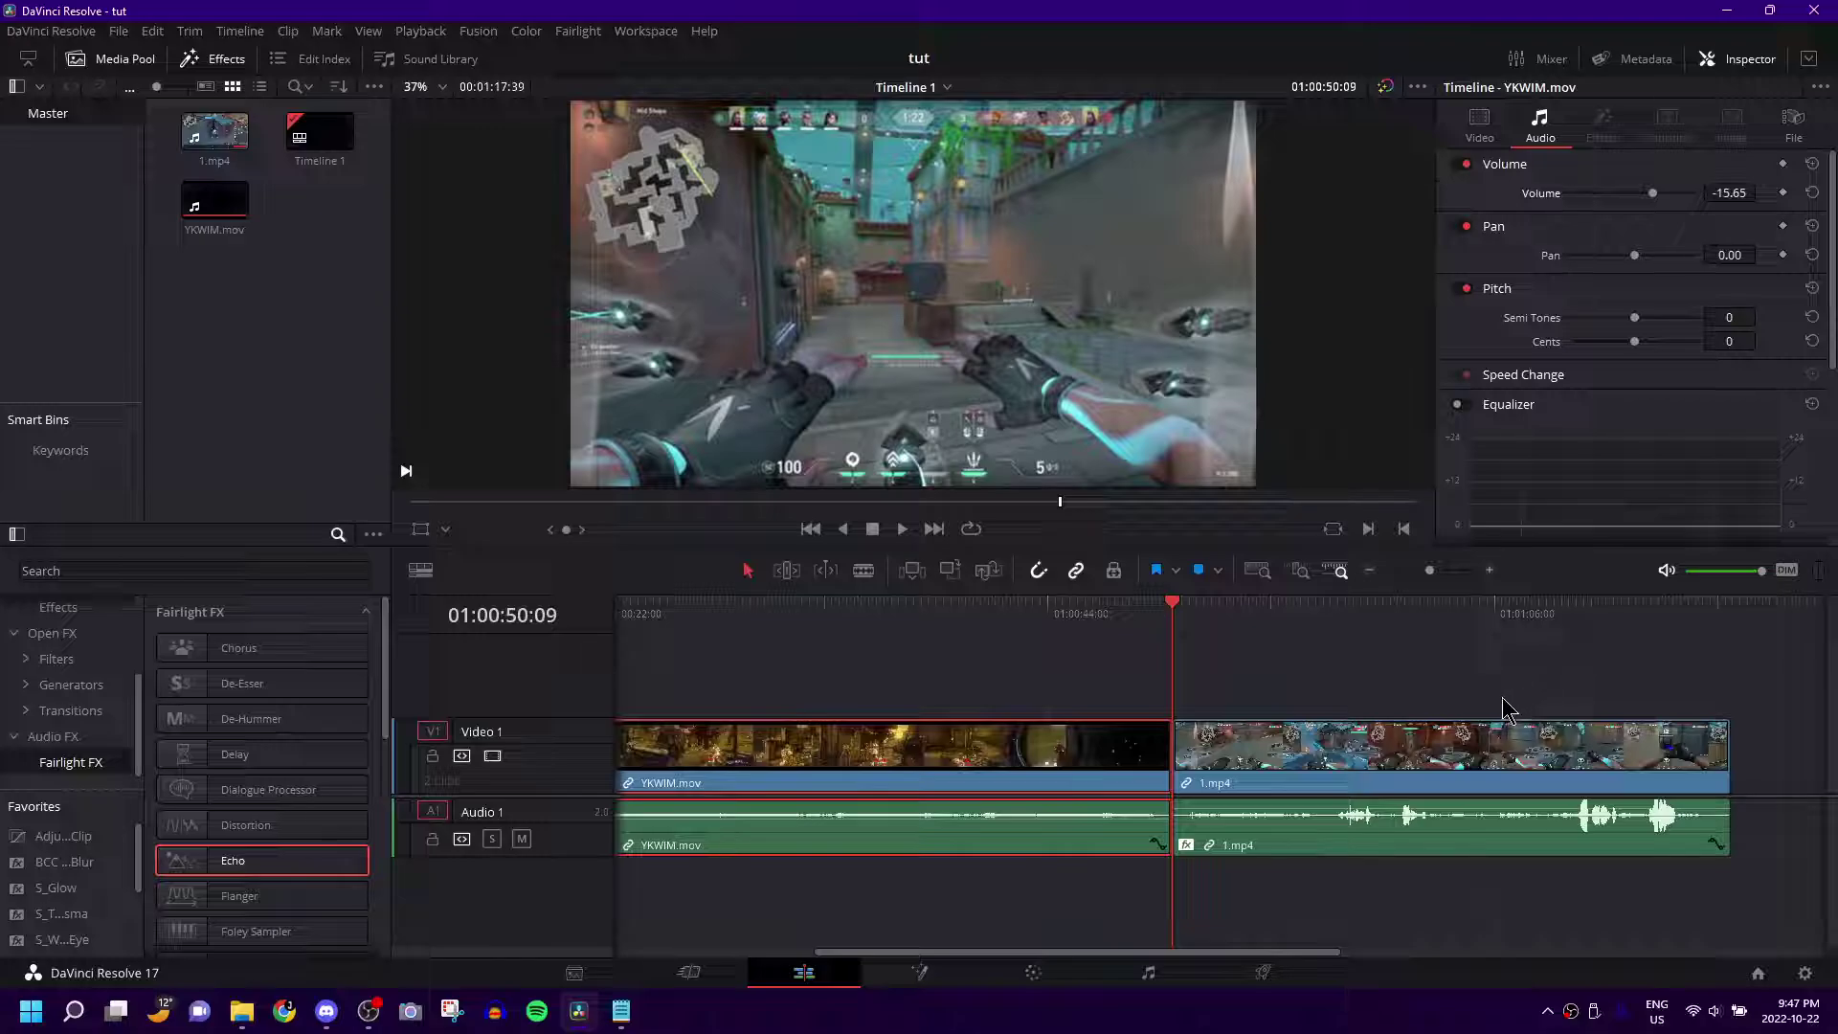
- Delete the 1.mp4 clip, then the YKWIM.mov clip, leaving Video 1 and Audio 1 empty
click(1465, 756)
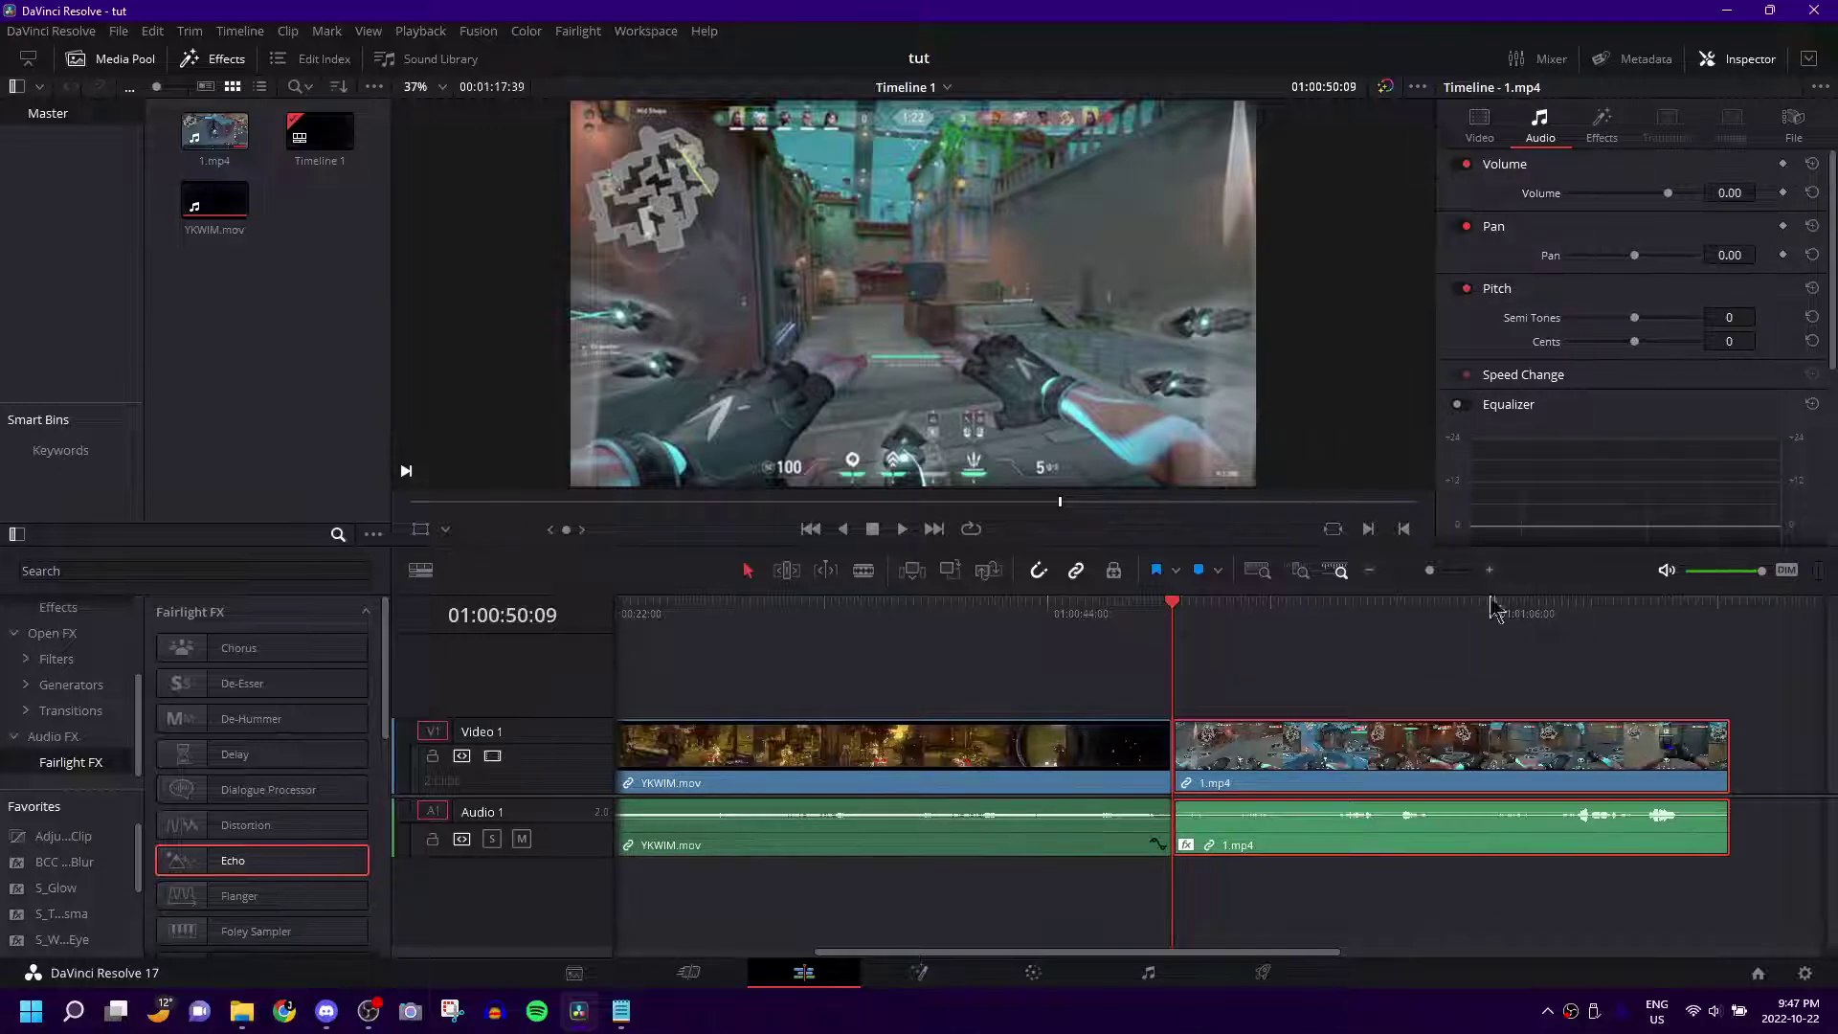
key(Delete)
click(1122, 748)
key(Delete)
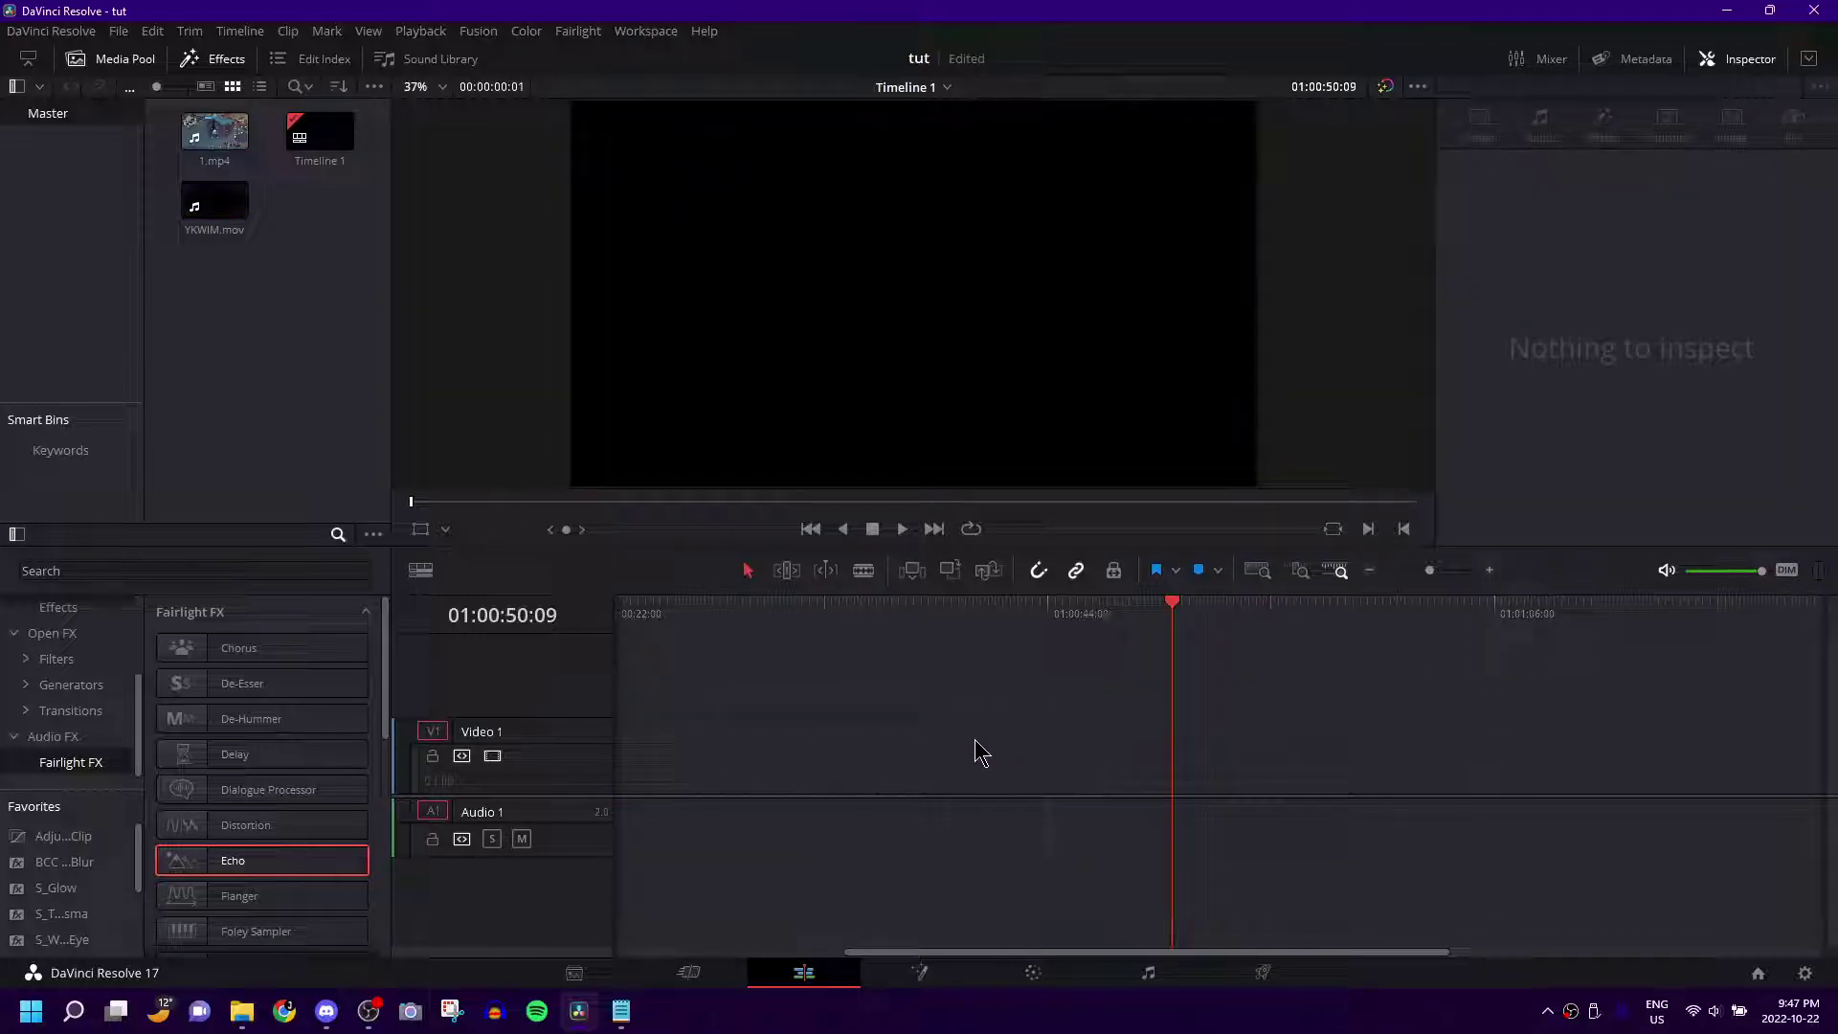